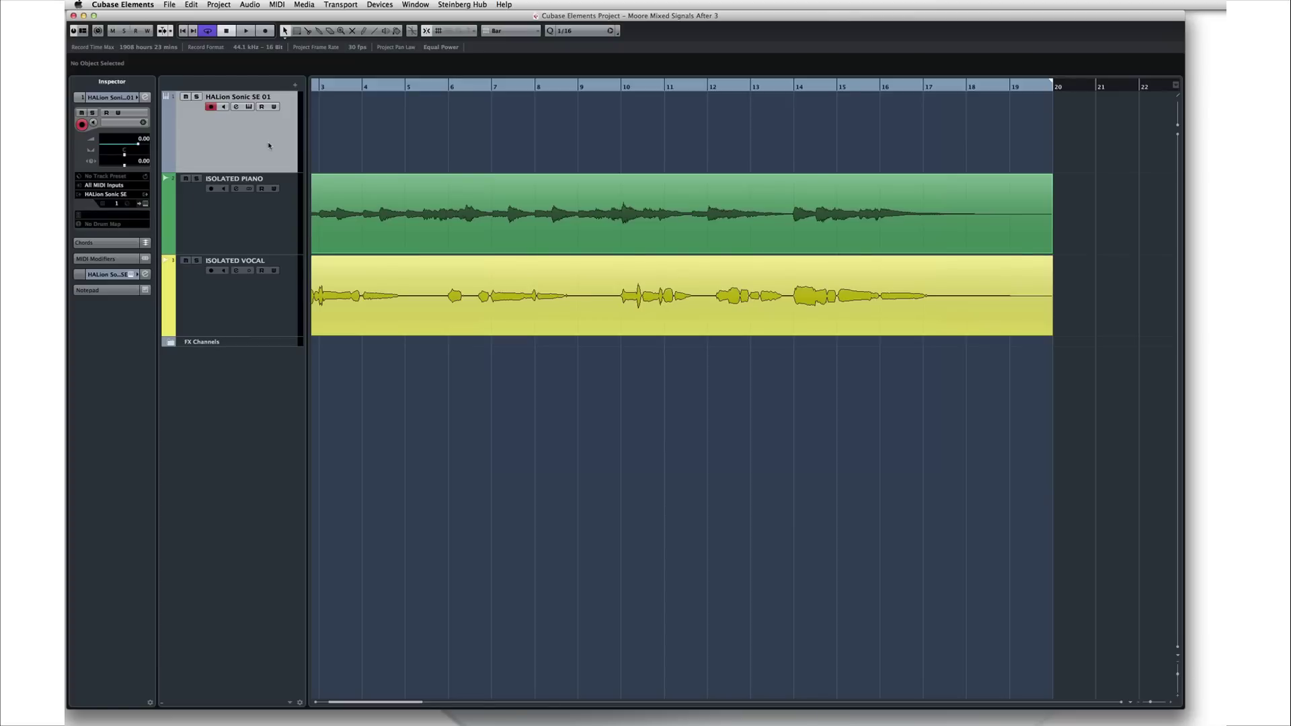
Step: Bring up the context menu of the HALion Sonic SE track
{"action": "right_click", "coordinate": [269, 146]}
Step: Remove the old HALion track and add a new HALion Sonic SE instrument track, closing its plugin window
{"action": "left_click", "coordinate": [286, 180]}
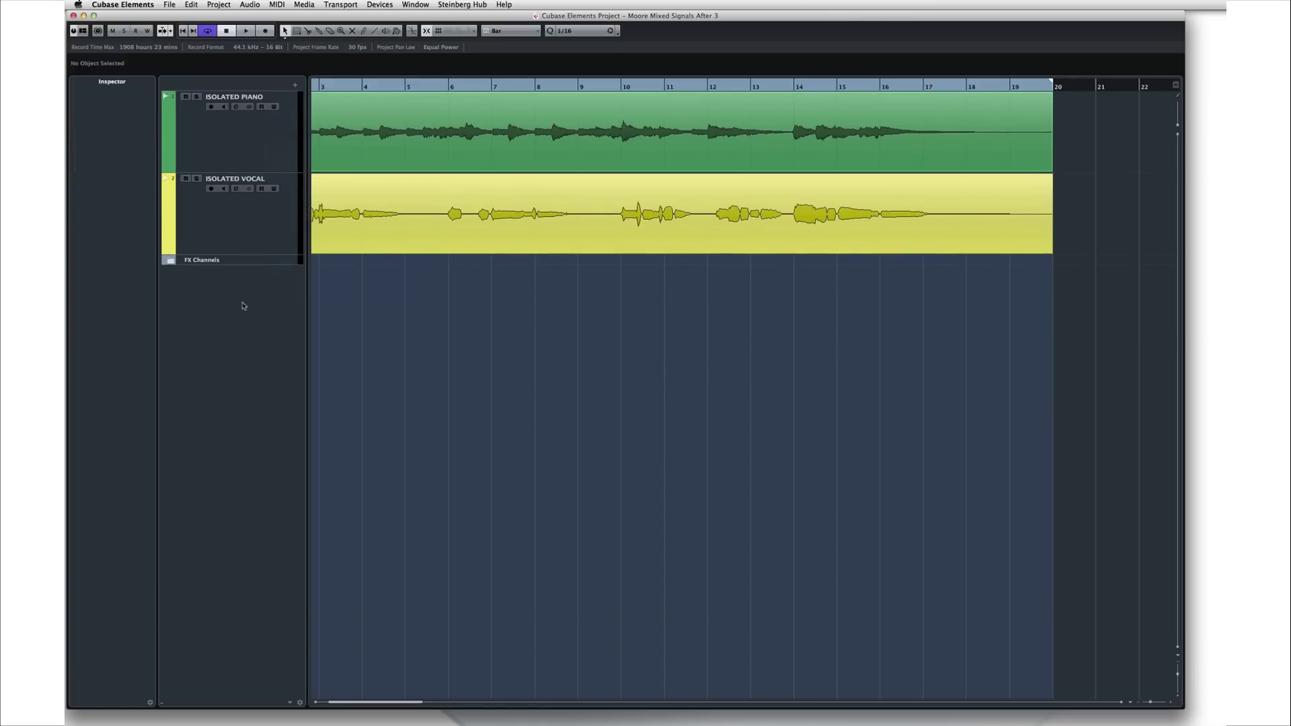
{"action": "left_click", "coordinate": [219, 4]}
{"action": "mouse_move", "coordinate": [206, 18]}
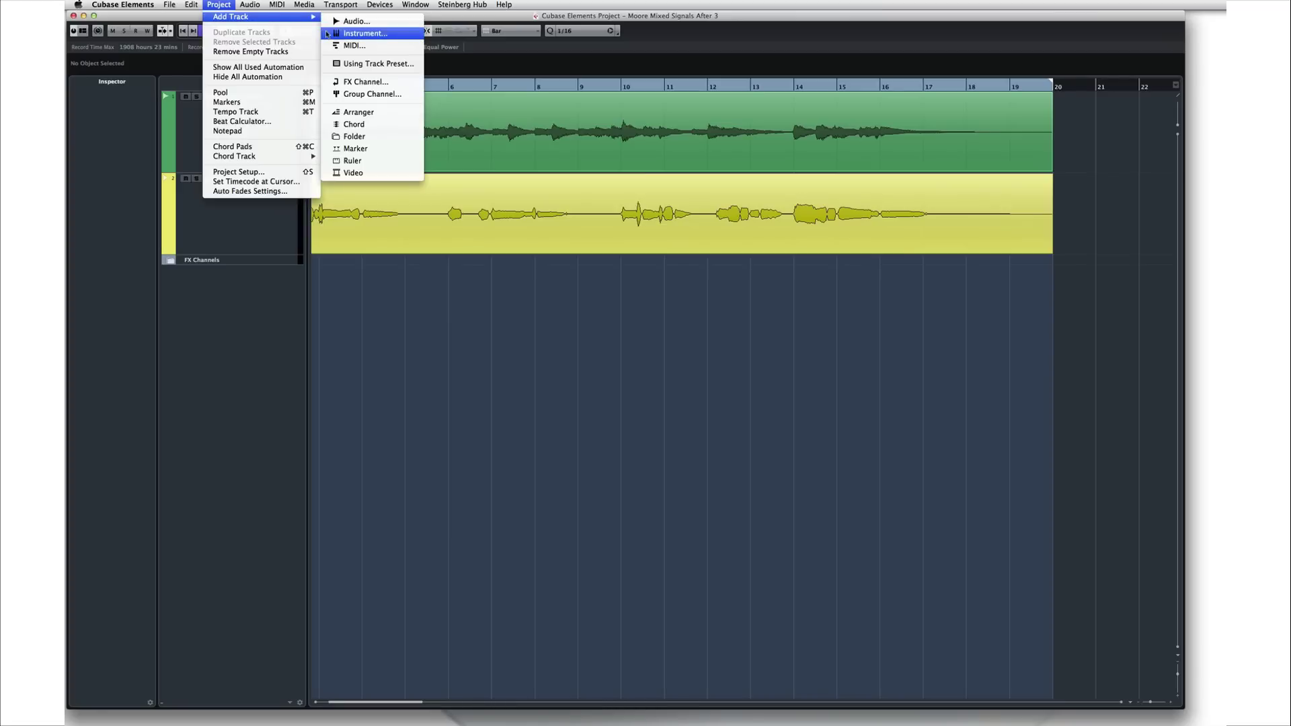
{"action": "left_click", "coordinate": [328, 33]}
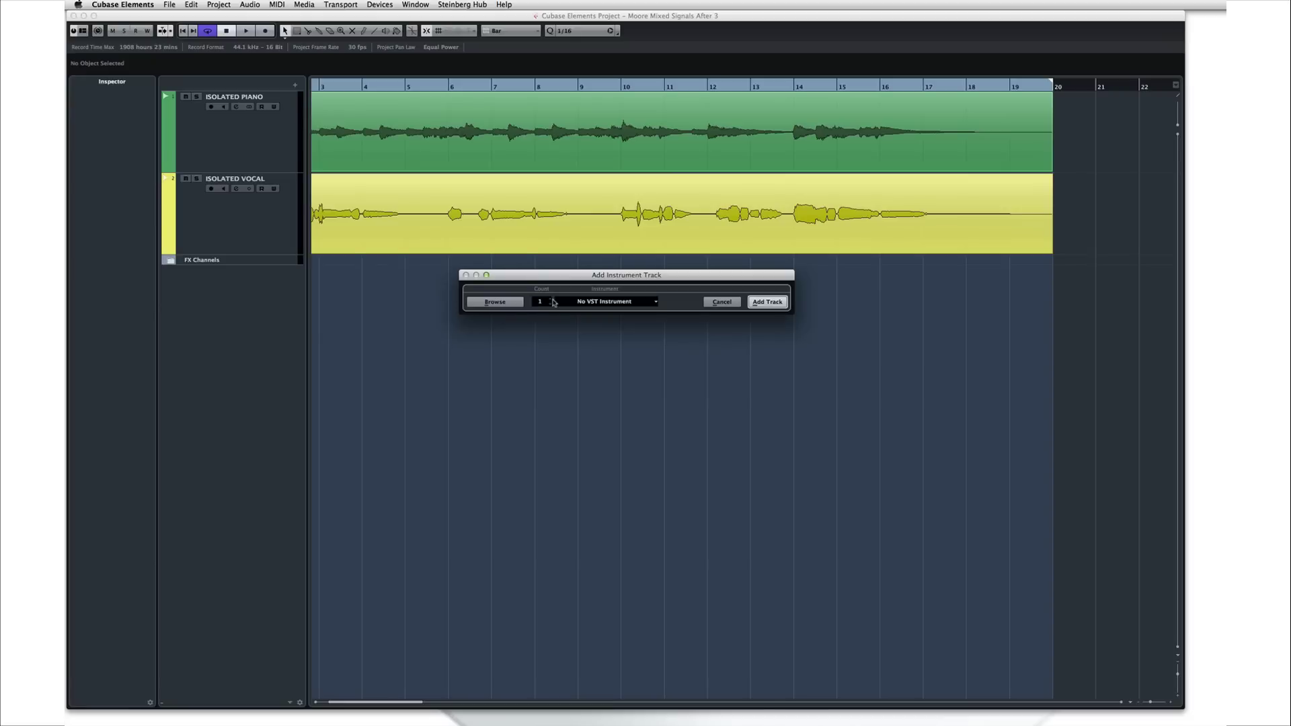
{"action": "left_click", "coordinate": [648, 306]}
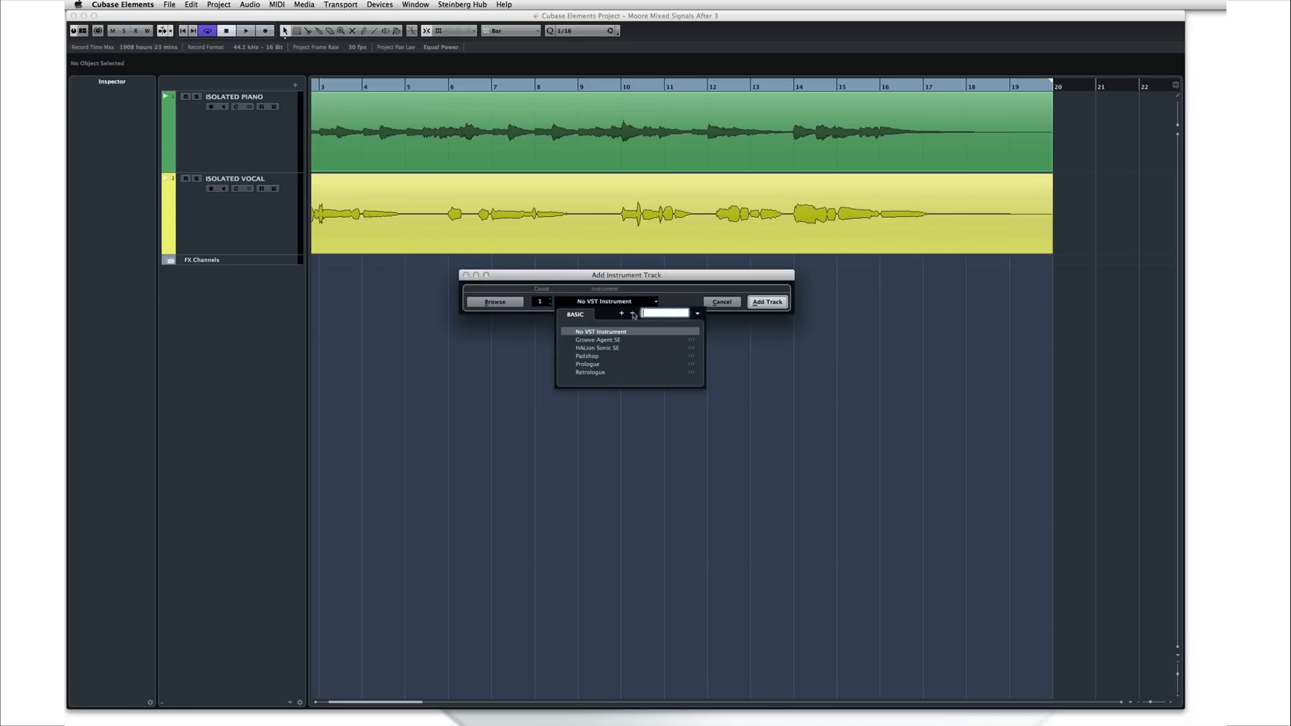
{"action": "left_click", "coordinate": [605, 349]}
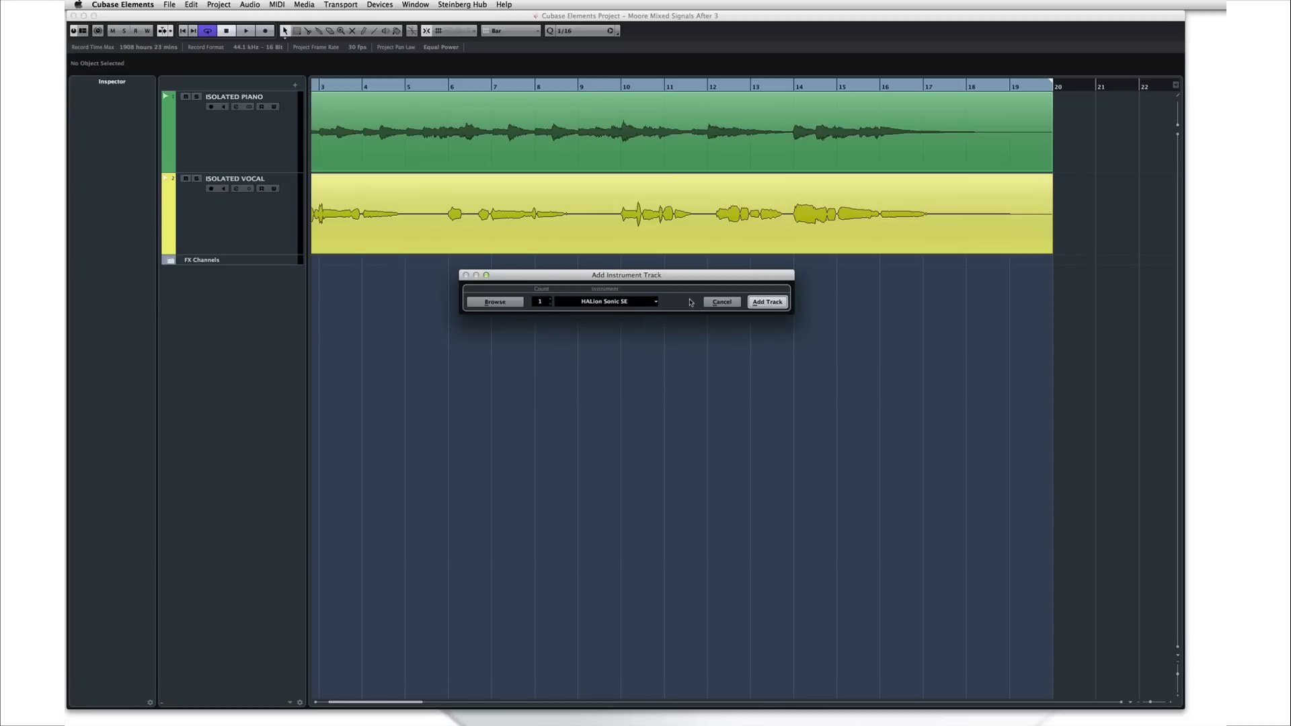
{"action": "left_click", "coordinate": [757, 303]}
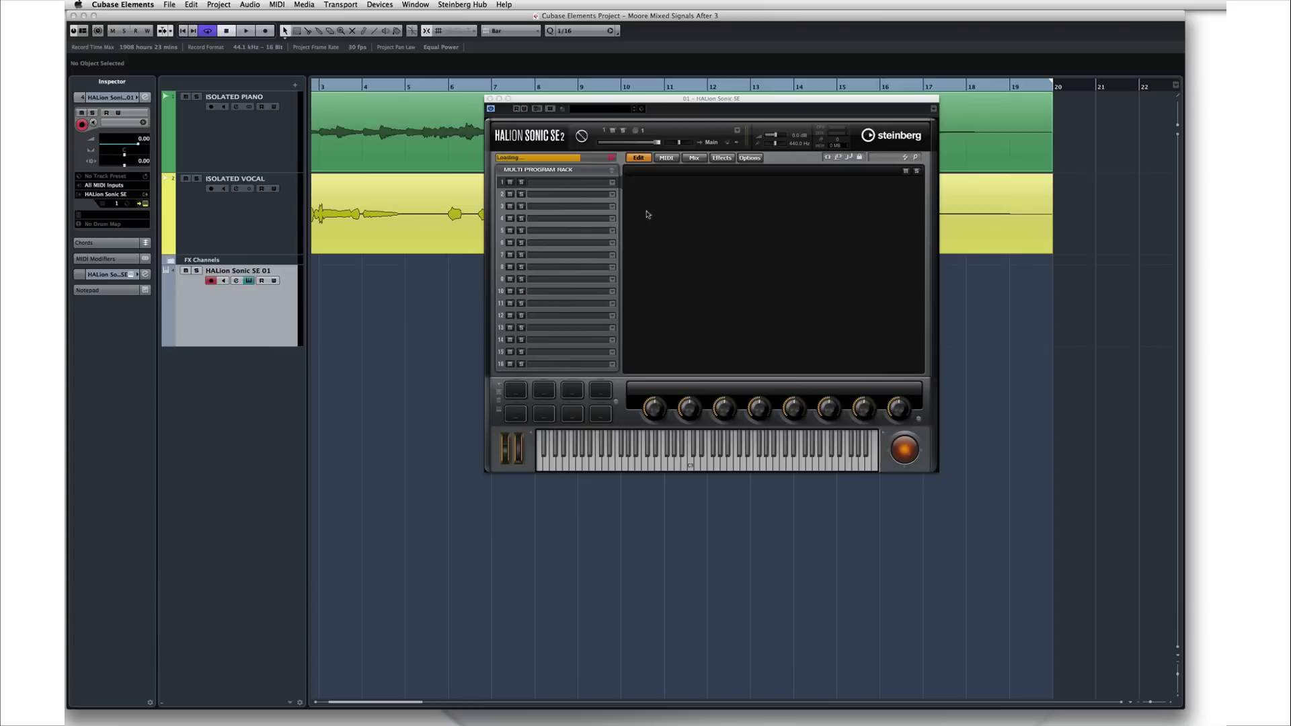
{"action": "left_click", "coordinate": [490, 99]}
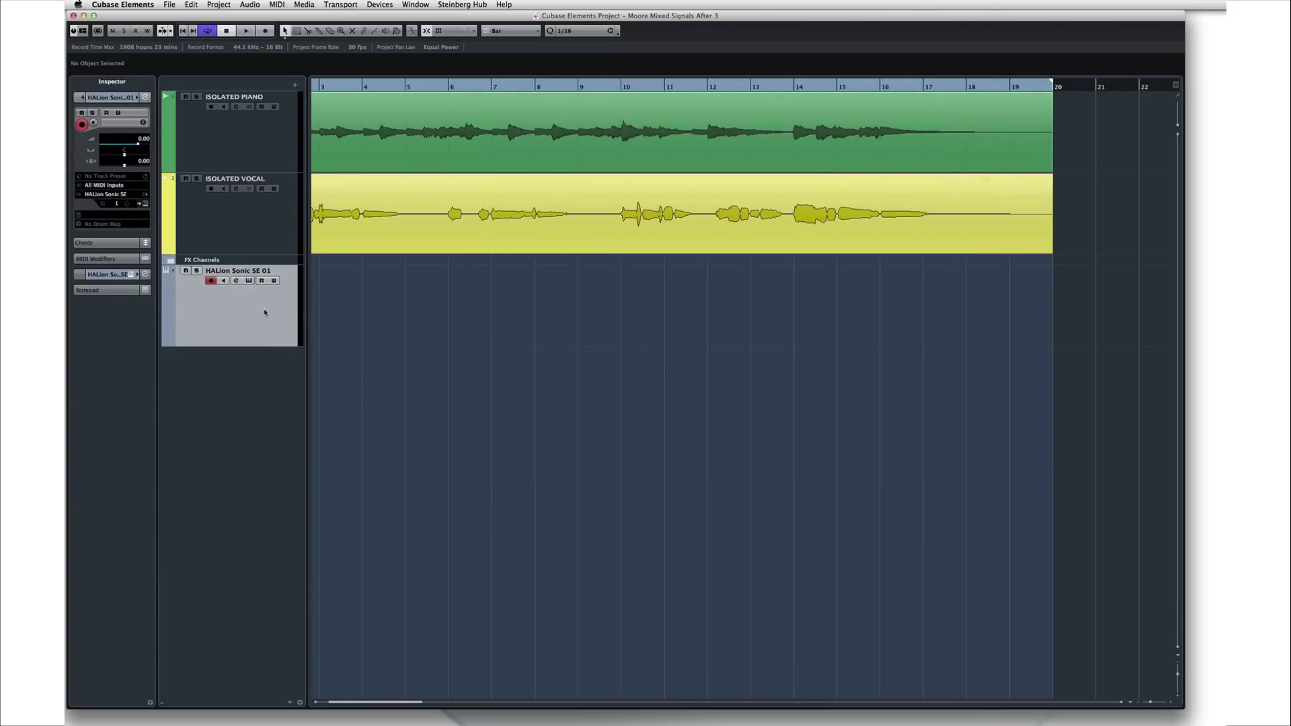
Step: Move the HALion Sonic SE 01 track to the top and load the Drum&Perc > Drumset GM [GM 134] Rock Kit
{"action": "left_click_drag", "start_coordinate": [265, 312], "coordinate": [260, 122]}
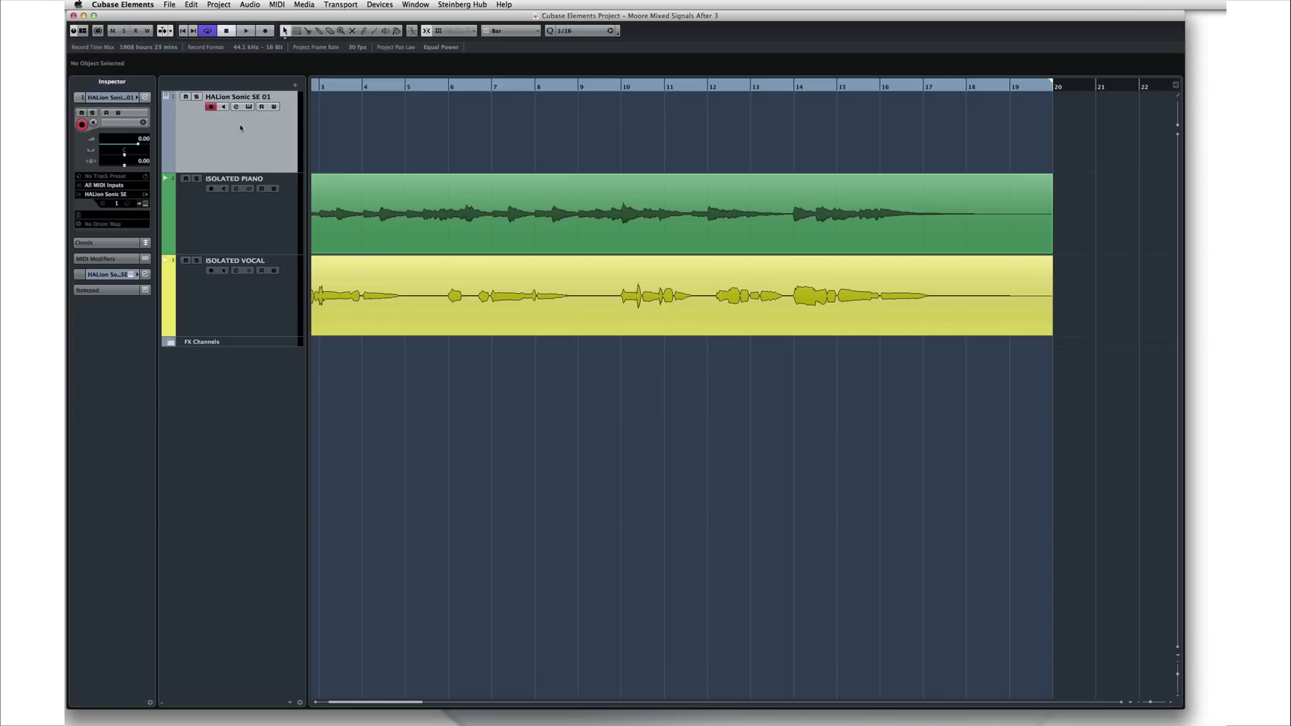
{"action": "left_click", "coordinate": [145, 204]}
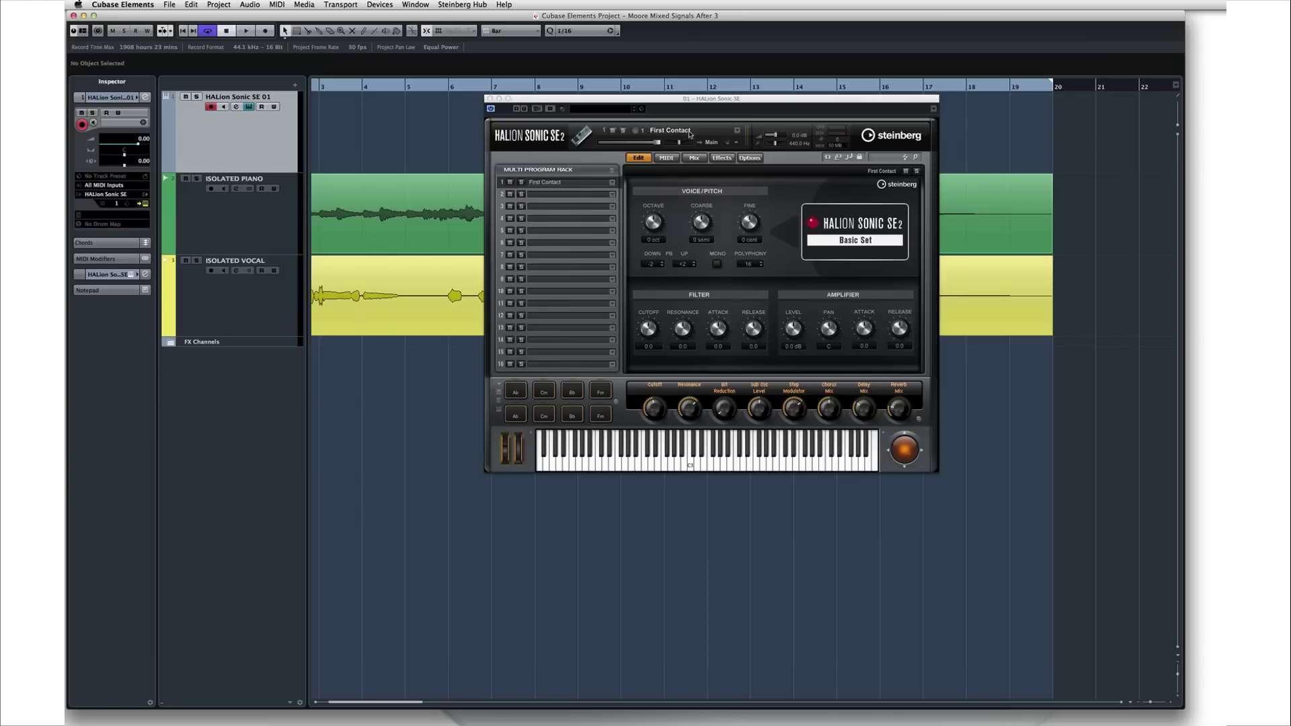
{"action": "left_click", "coordinate": [737, 132]}
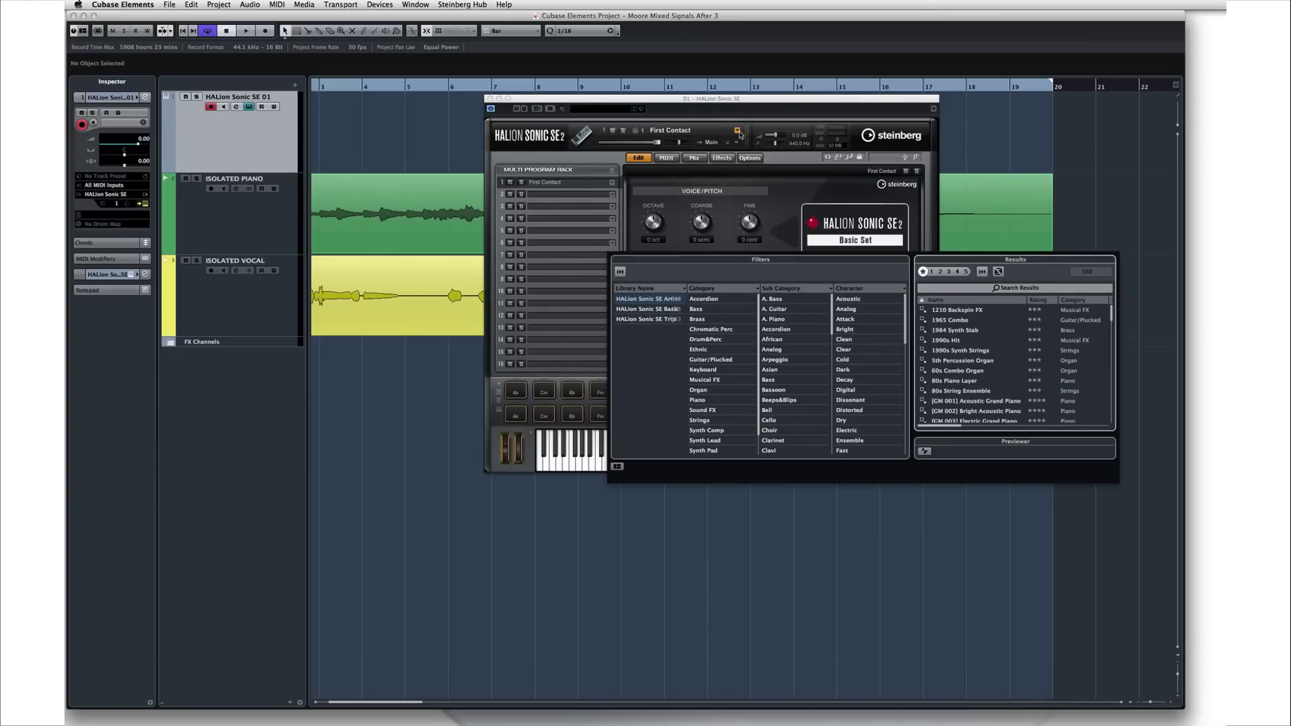
{"action": "left_click", "coordinate": [706, 339]}
{"action": "left_click", "coordinate": [779, 329]}
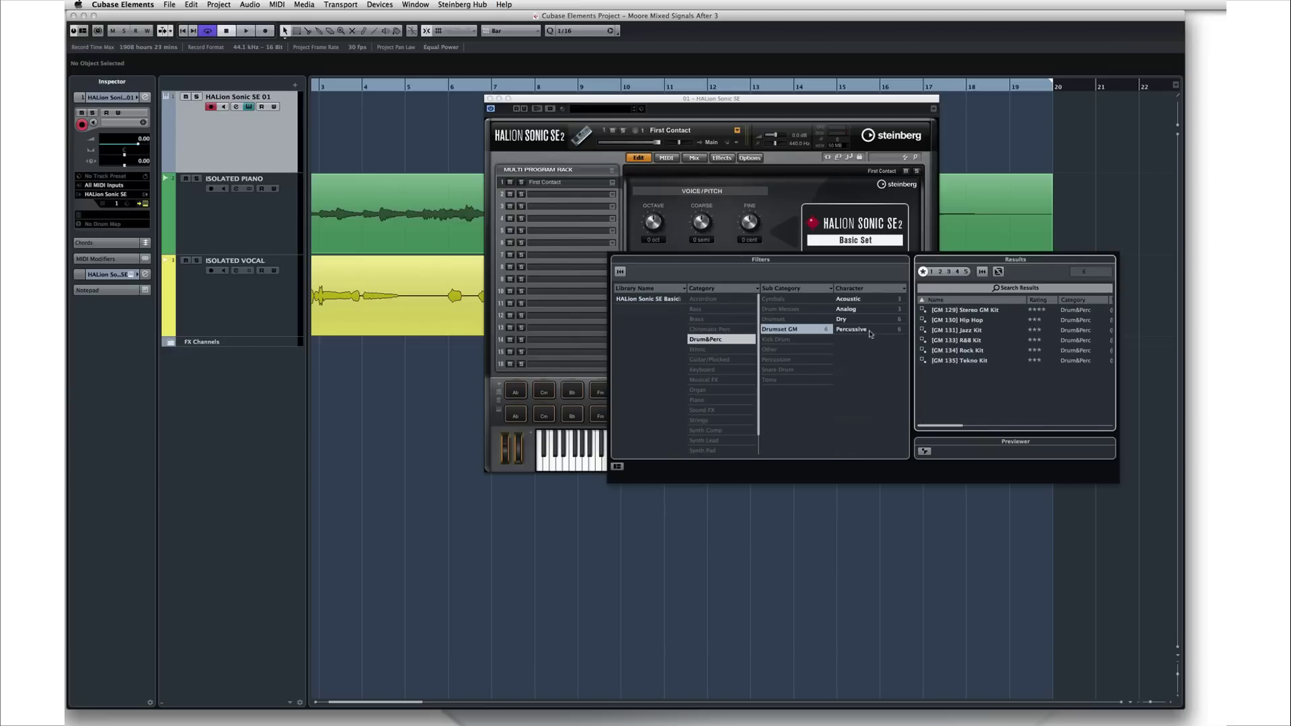
{"action": "double_click", "coordinate": [948, 350]}
Step: Audition several Rock Kit drum sounds, then close the HALion Sonic SE window
{"action": "left_click", "coordinate": [697, 462]}
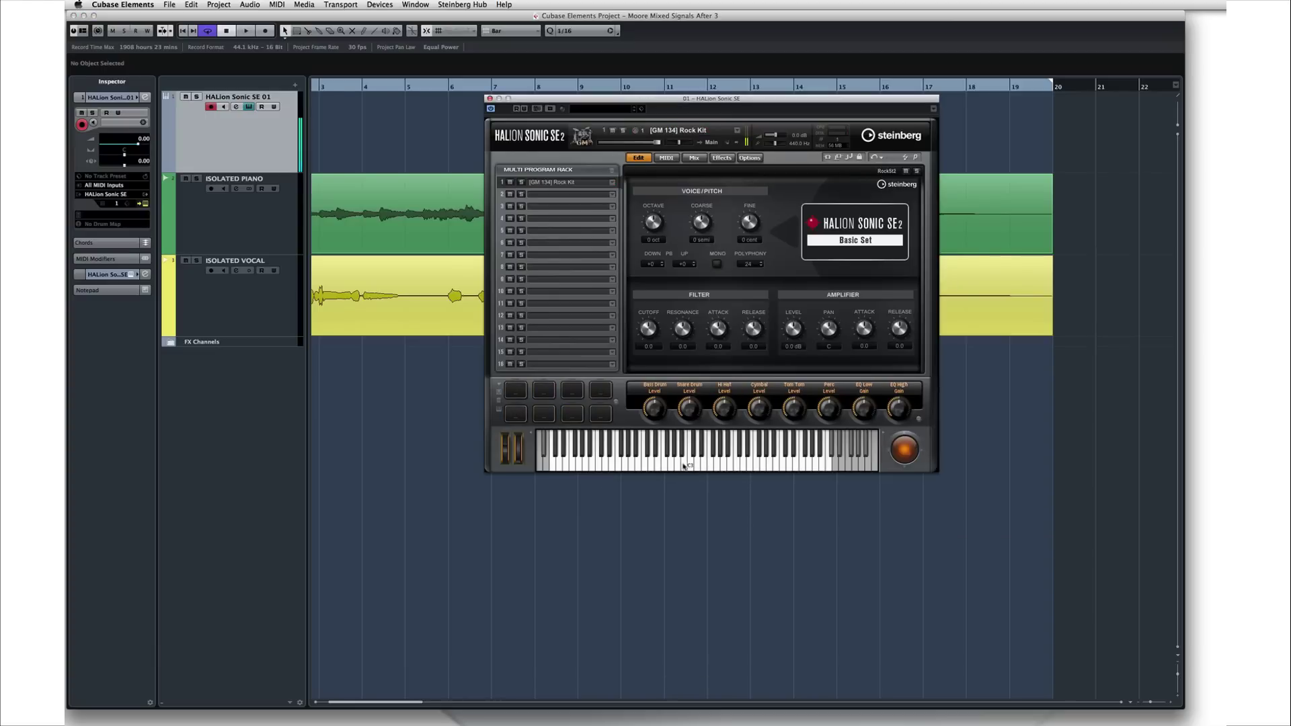
{"action": "left_click", "coordinate": [664, 462]}
{"action": "left_click", "coordinate": [644, 462]}
{"action": "left_click", "coordinate": [619, 466]}
{"action": "left_click", "coordinate": [621, 465]}
{"action": "left_click", "coordinate": [490, 98]}
Step: Rename the HALion Sonic SE 01 track to 'Drums'
{"action": "scroll", "coordinate": [403, 121], "scroll_direction": "right", "scroll_amount": 1}
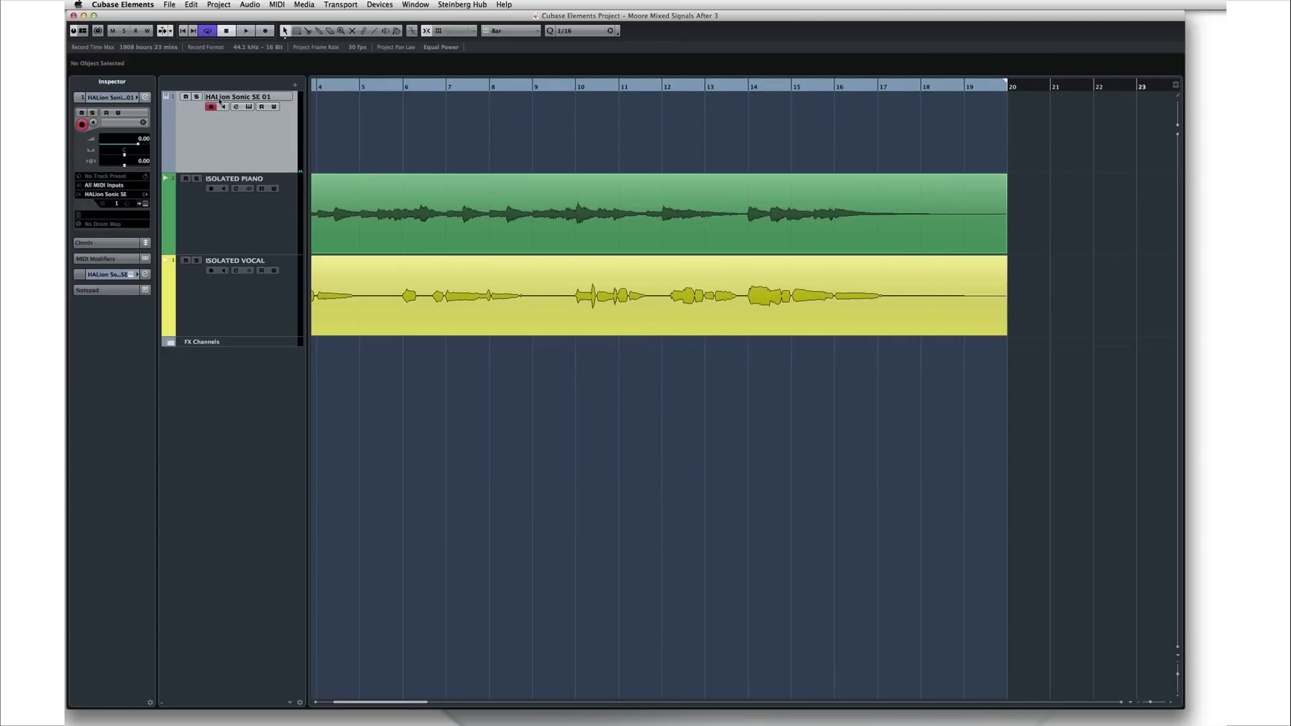
{"action": "double_click", "coordinate": [219, 98]}
{"action": "type", "text": "Drums"}
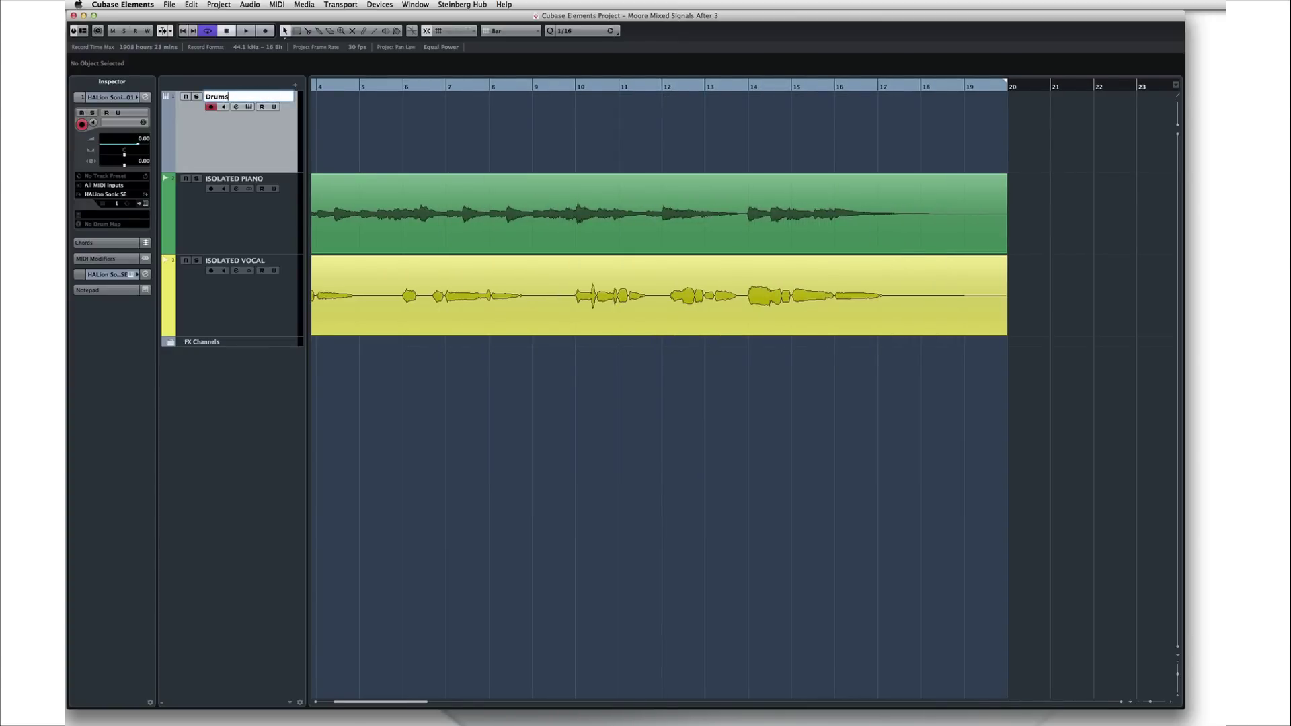
{"action": "key", "text": "Return"}
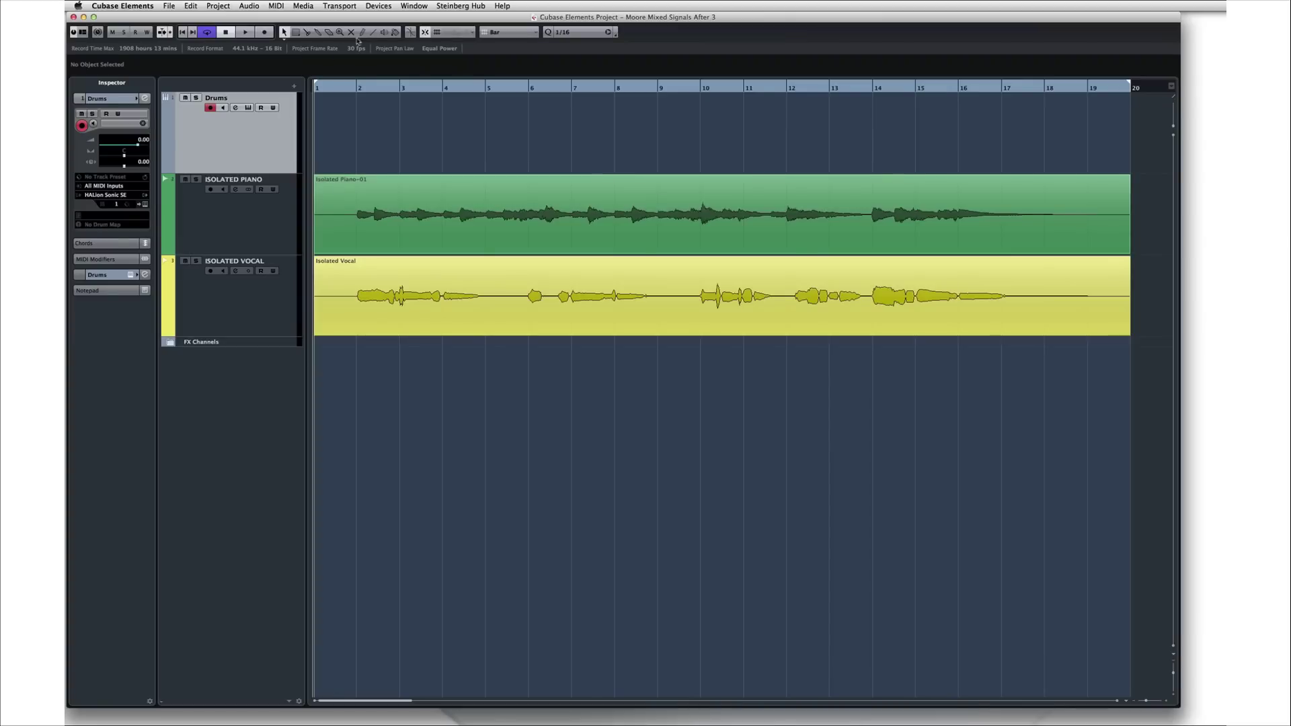
Step: Draw a one-bar MIDI part at bar 1 on Drums and open it in the Key Editor
{"action": "left_click", "coordinate": [324, 112]}
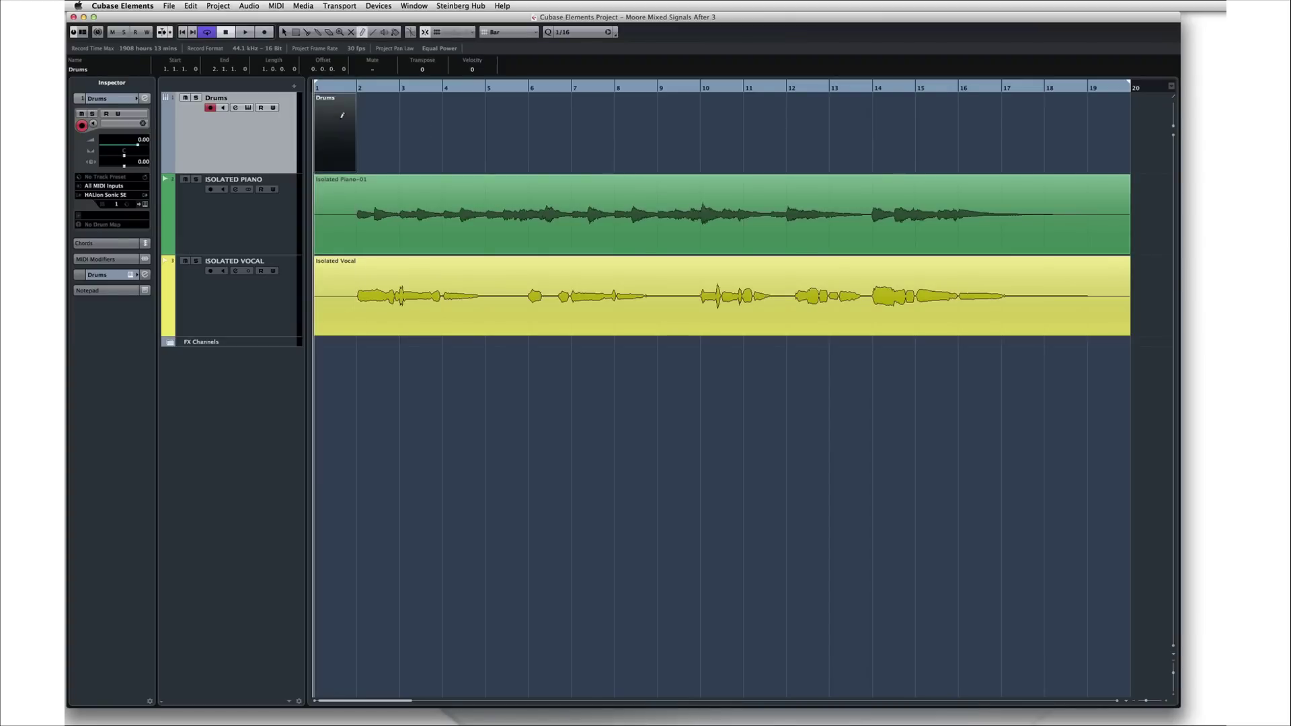
{"action": "key", "text": "1"}
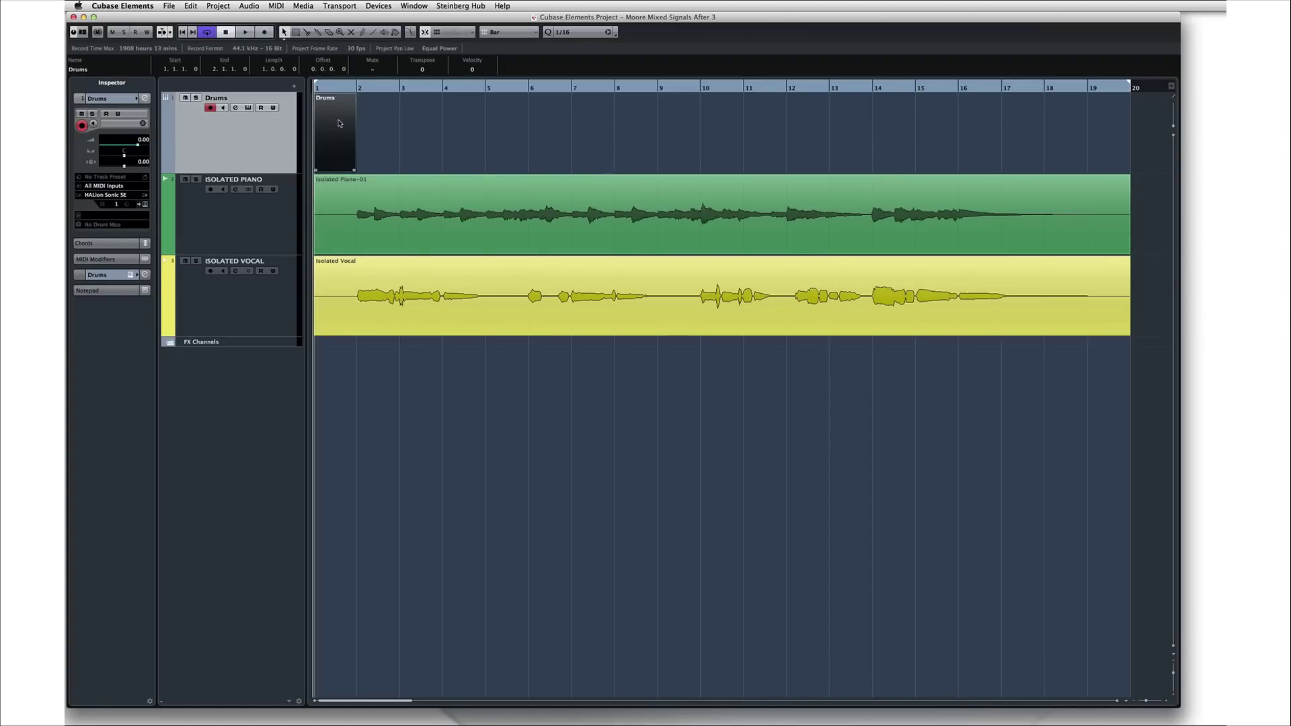
{"action": "double_click", "coordinate": [340, 123]}
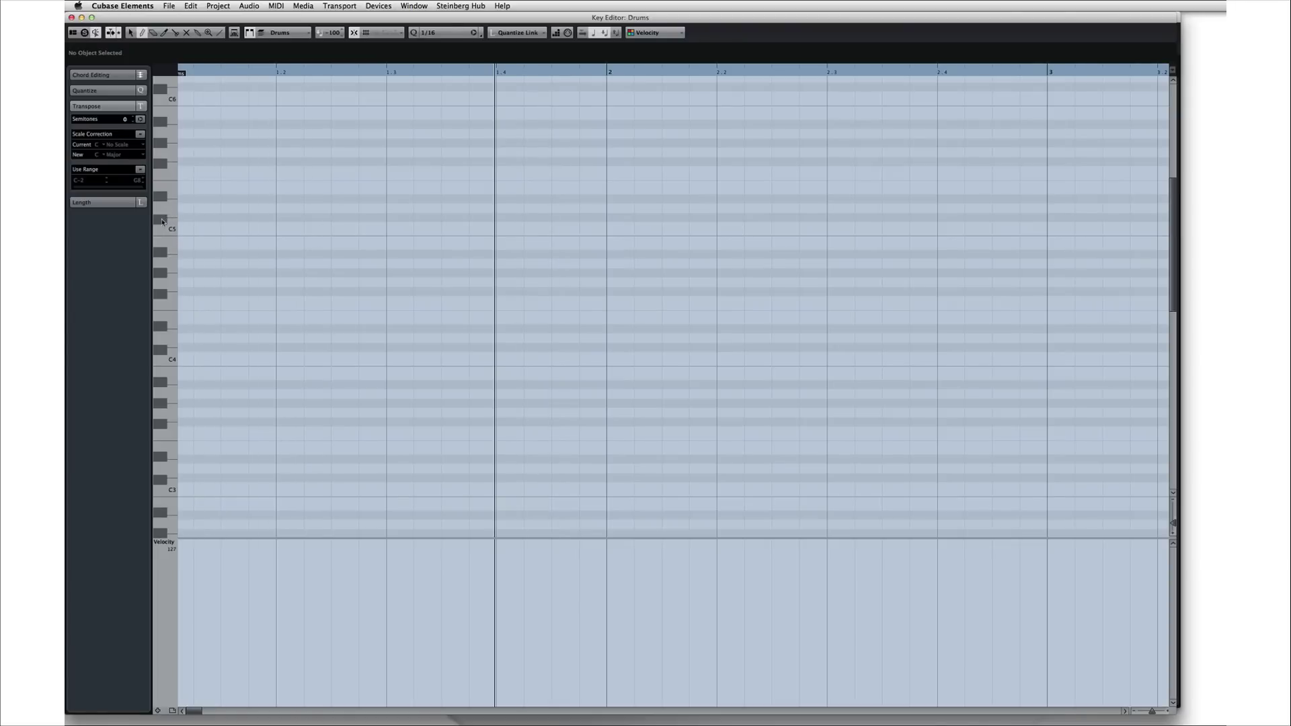
Step: Draw A#4 notes at 1.1.1, 1.1.3, 1.1.5, 1.1.7 and 1.3 in the Drums part
{"action": "left_click", "coordinate": [172, 229]}
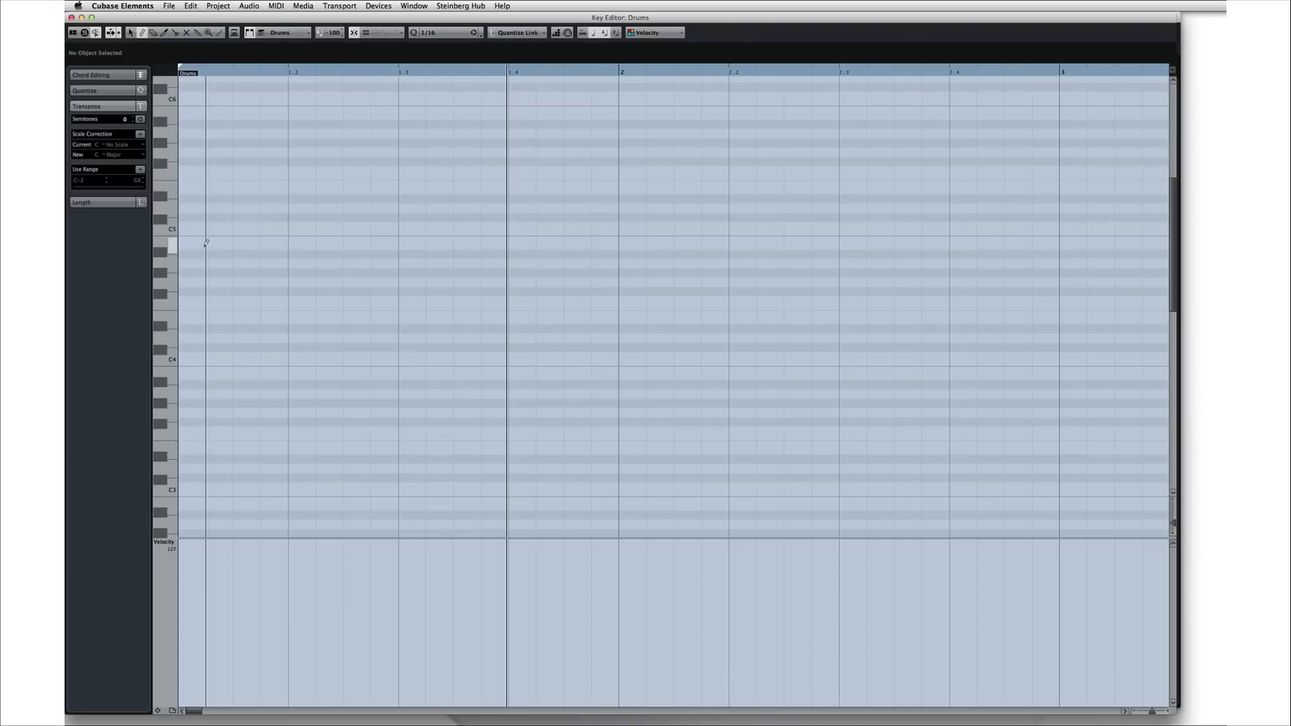
{"action": "left_click", "coordinate": [188, 253]}
{"action": "left_click", "coordinate": [240, 253]}
{"action": "left_click", "coordinate": [297, 253]}
{"action": "left_click", "coordinate": [352, 254]}
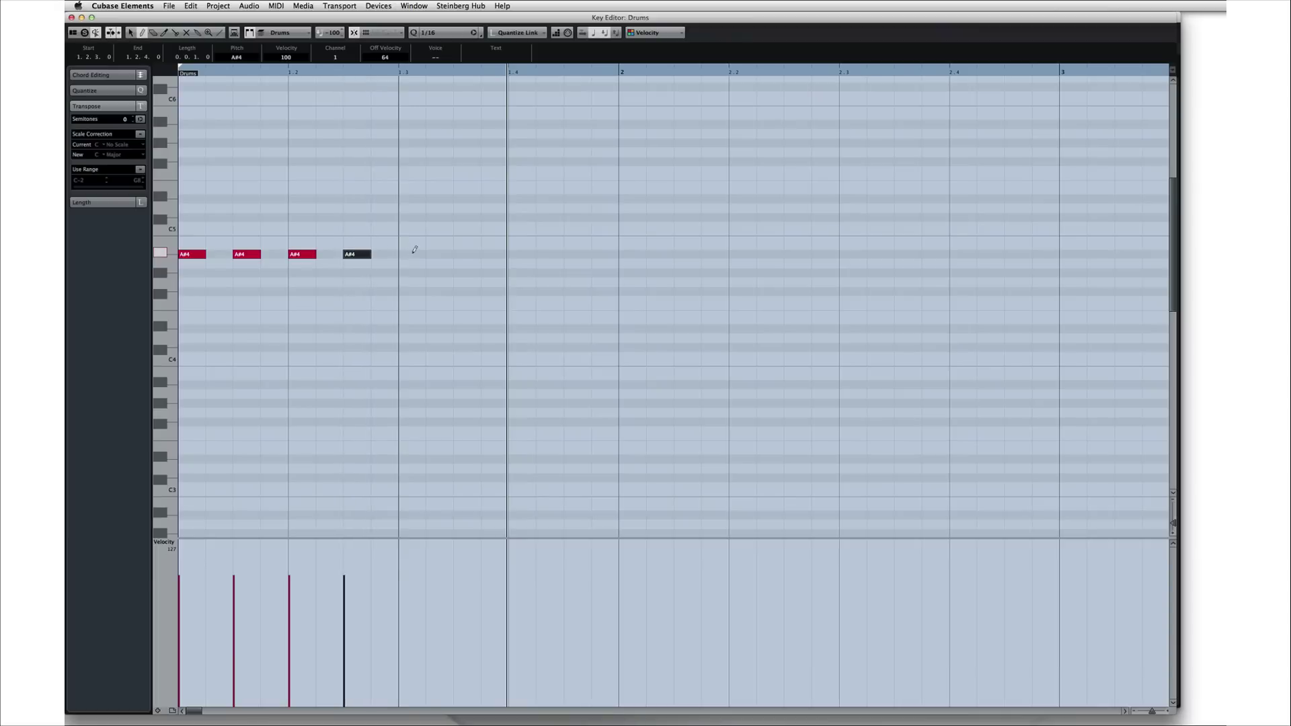
{"action": "left_click", "coordinate": [406, 254]}
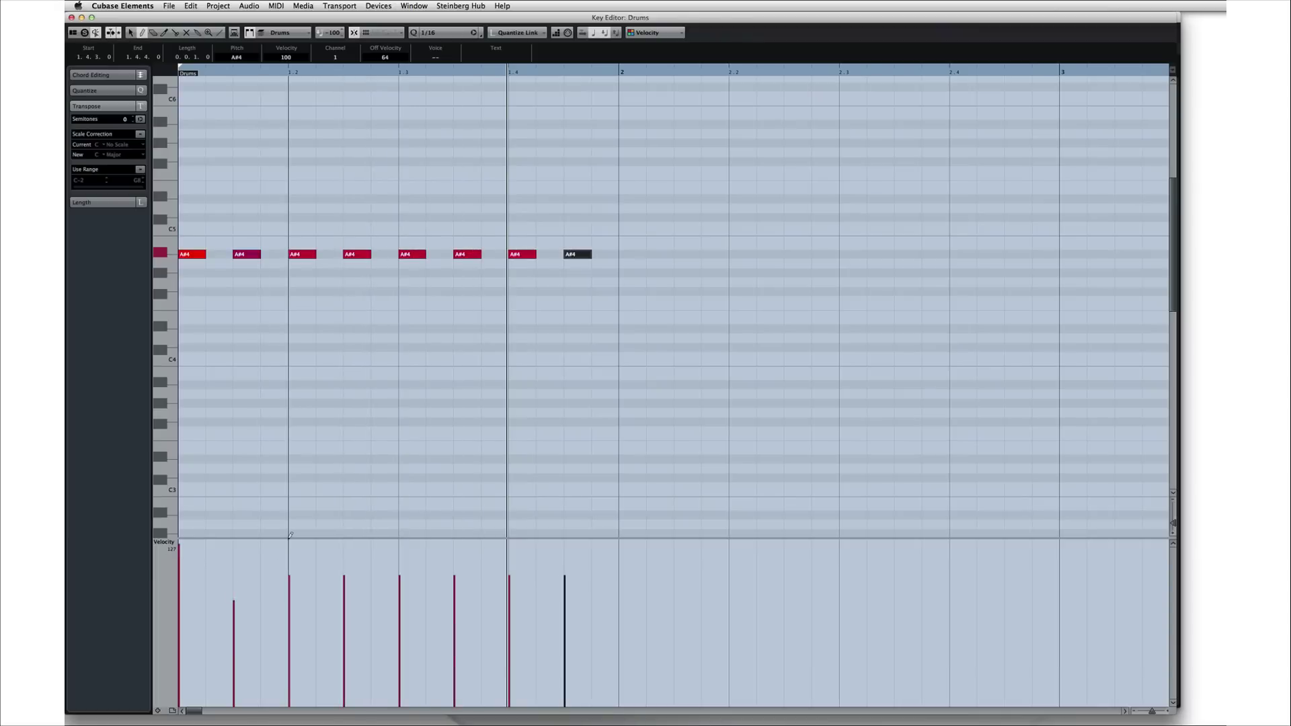
Step: Accent velocities: third, fifth and seventh notes near maximum, fourth and sixth around 90
{"action": "left_click", "coordinate": [299, 546]}
{"action": "left_click", "coordinate": [343, 607]}
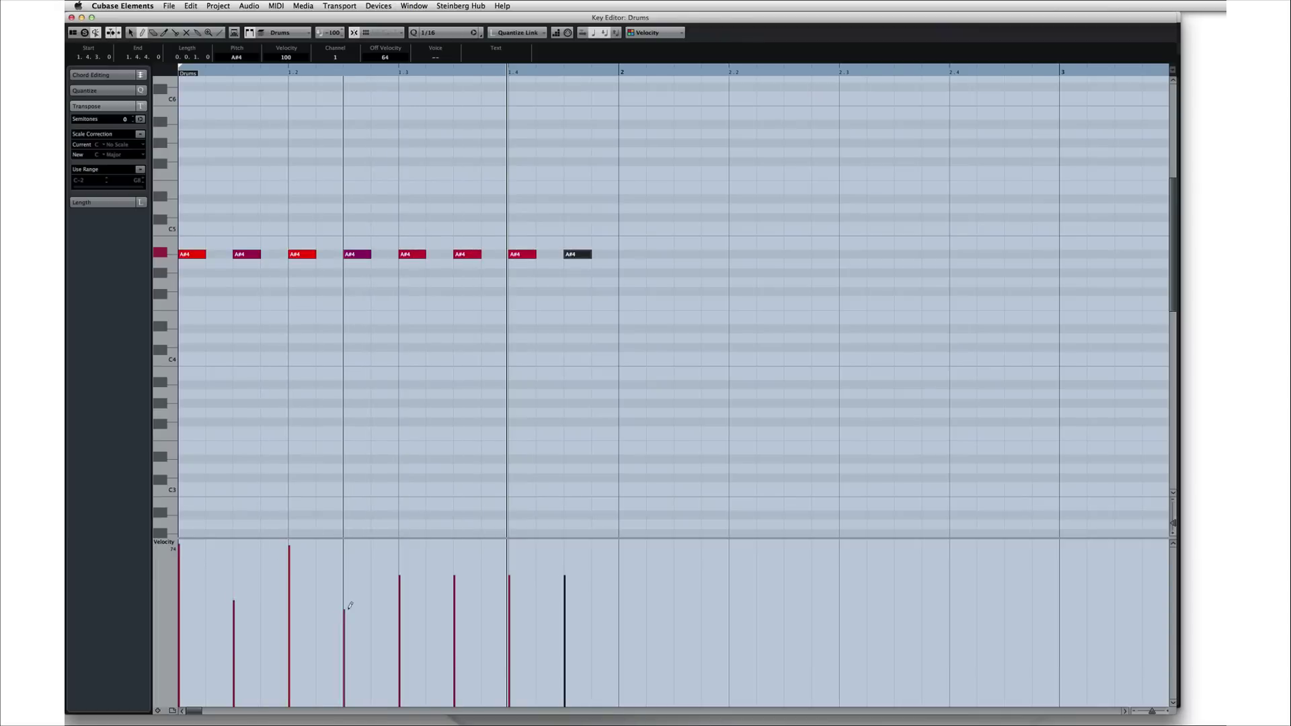
{"action": "left_click", "coordinate": [399, 541]}
{"action": "left_click", "coordinate": [455, 598]}
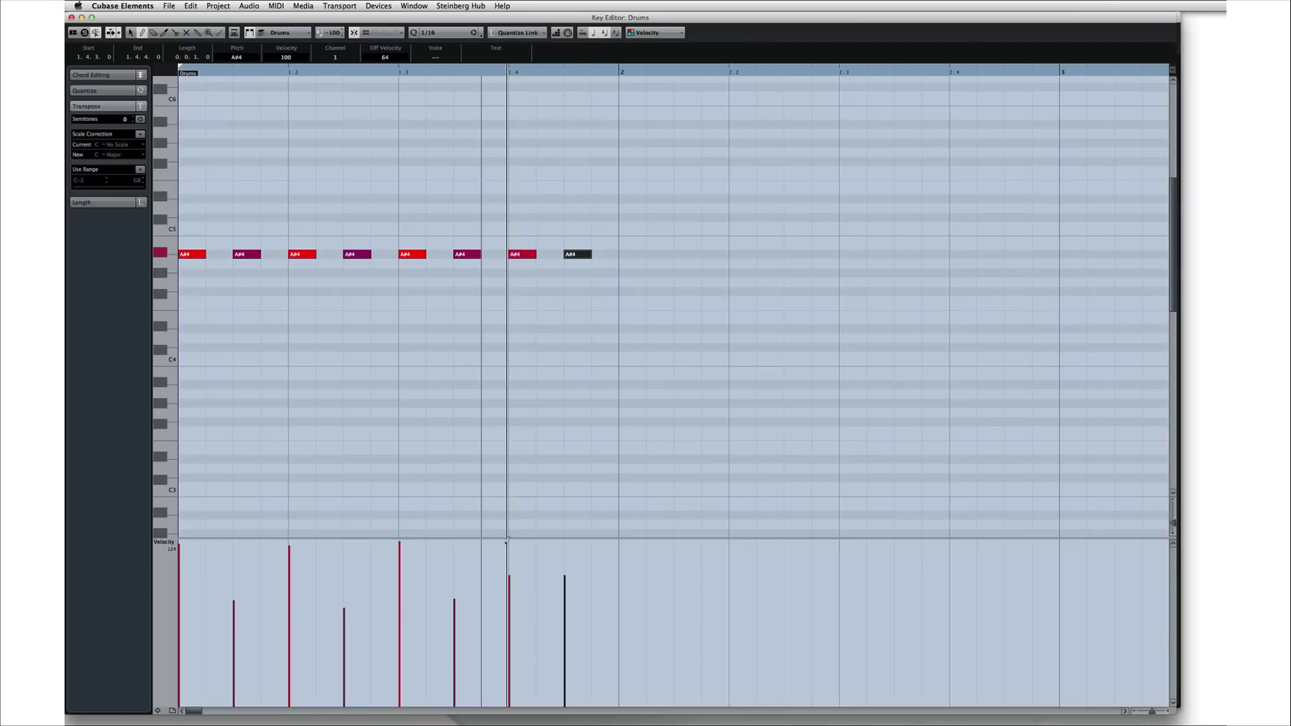
{"action": "left_click", "coordinate": [509, 543]}
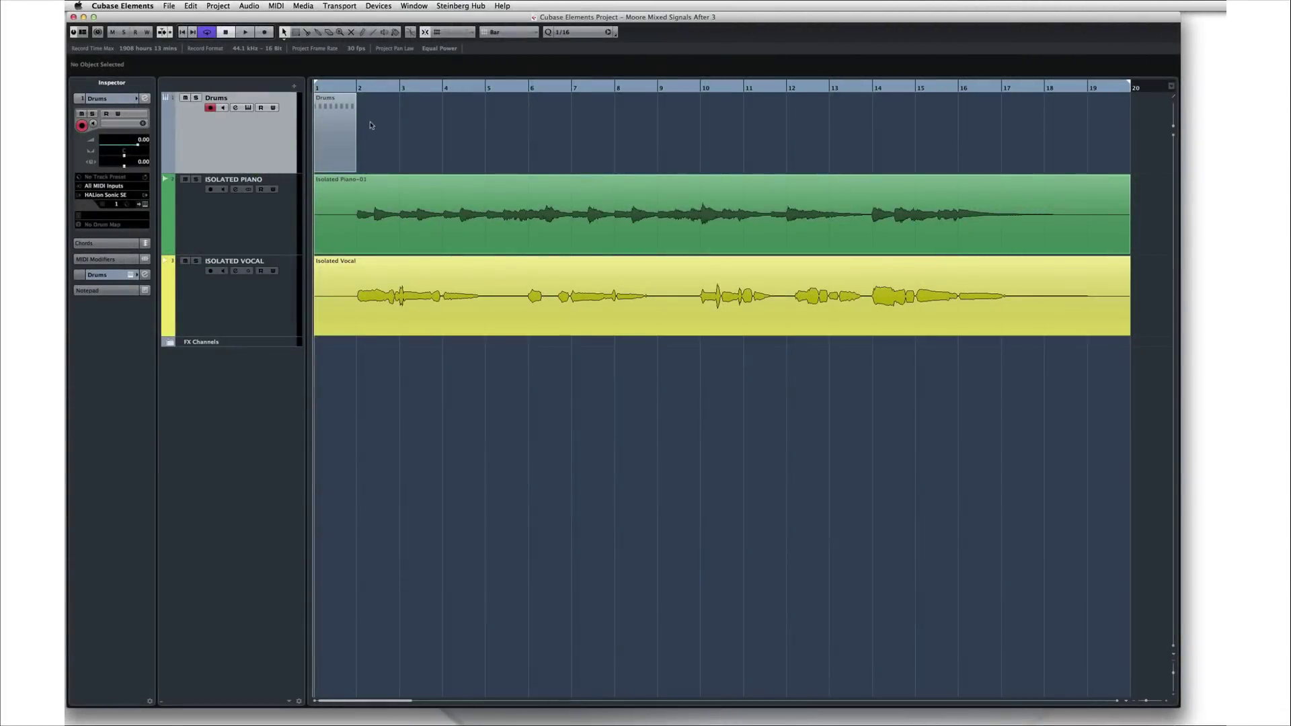
Step: Play the project briefly, stop, and return the playhead to the start
{"action": "key", "text": "space"}
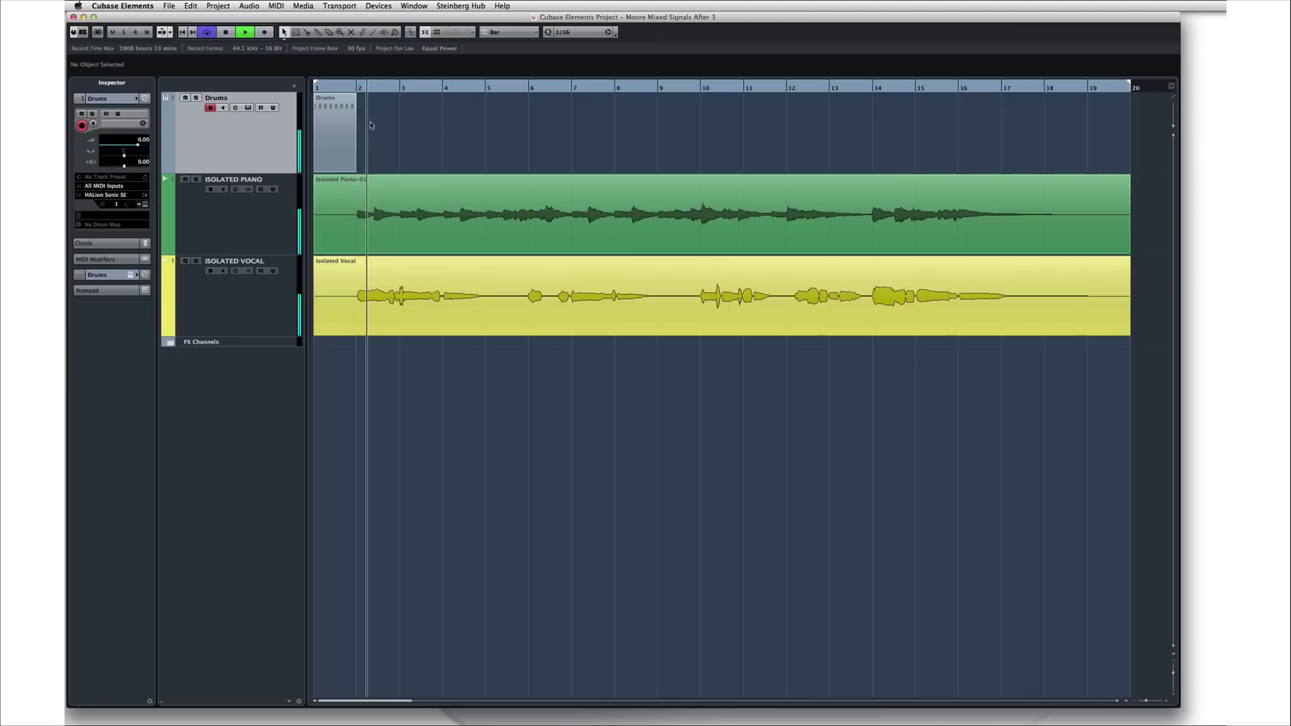
{"action": "key", "text": "space"}
{"action": "key", "text": "period"}
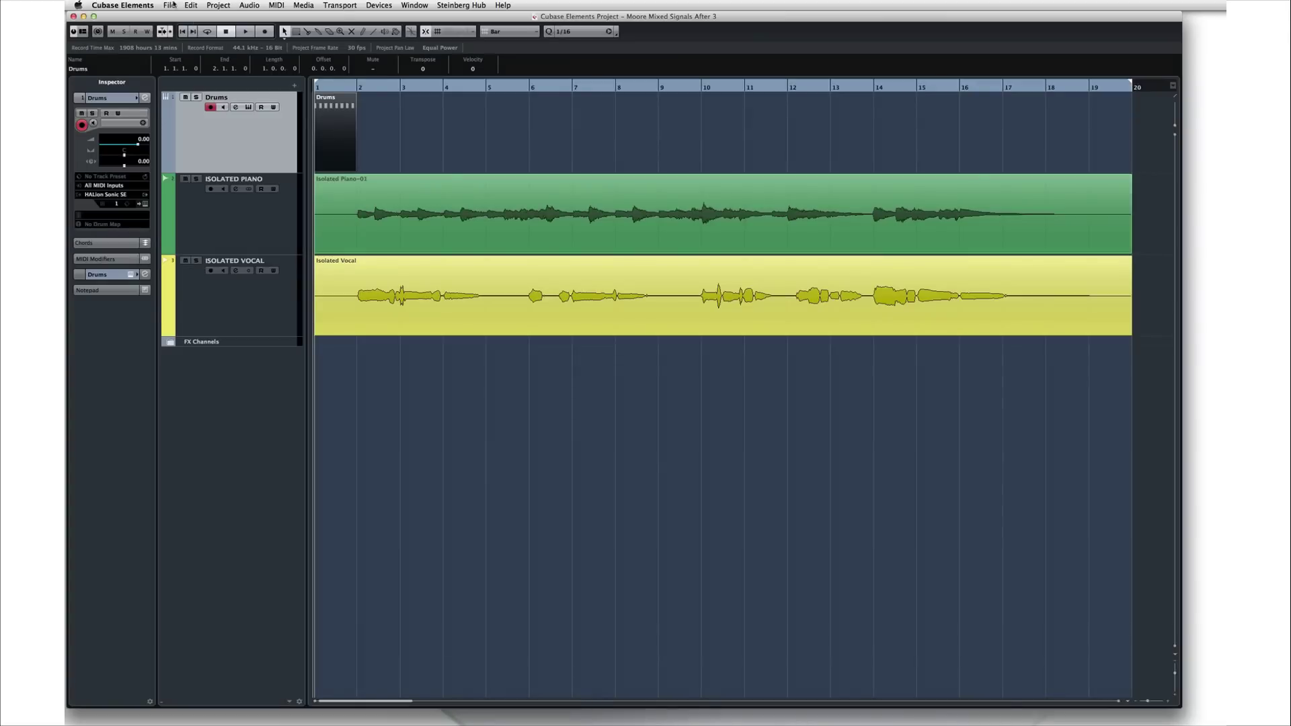
Step: Copy the Drums part to bar 2 and duplicate it repeatedly through bar 9
{"action": "left_click", "coordinate": [191, 6]}
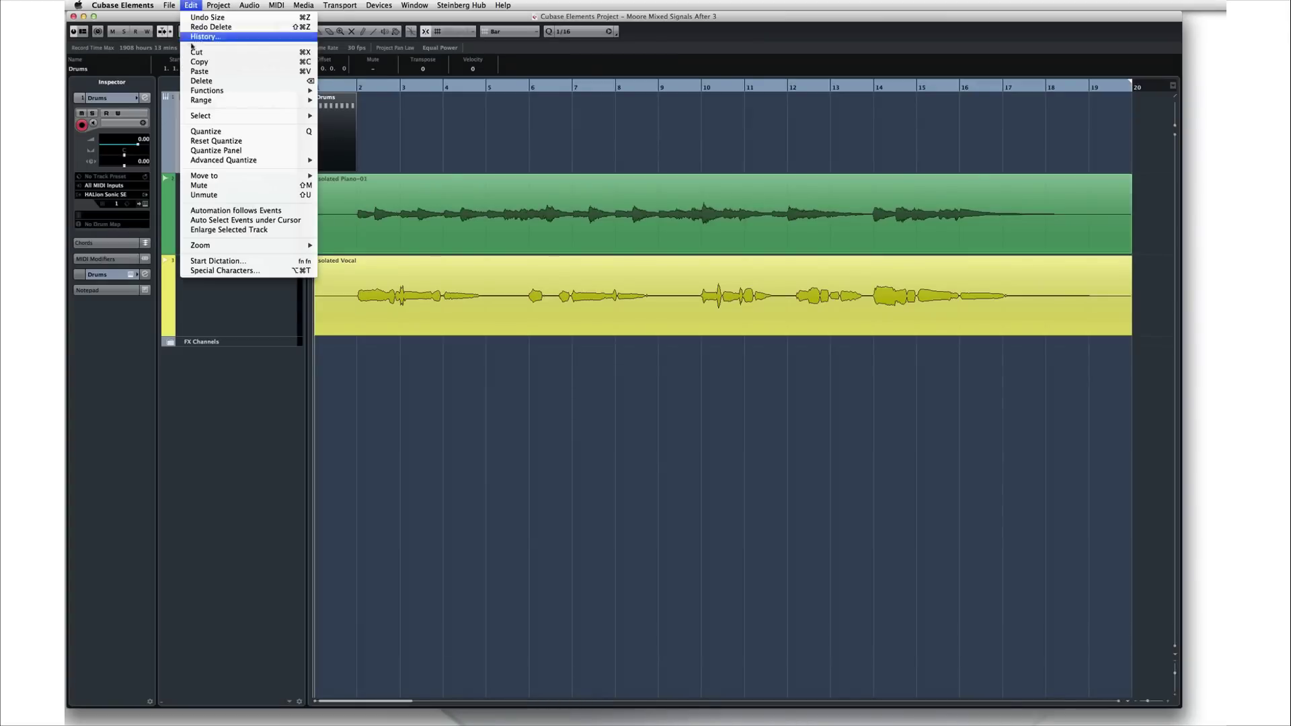
{"action": "left_click", "coordinate": [327, 84]}
{"action": "left_click", "coordinate": [355, 87]}
{"action": "left_click", "coordinate": [192, 5]}
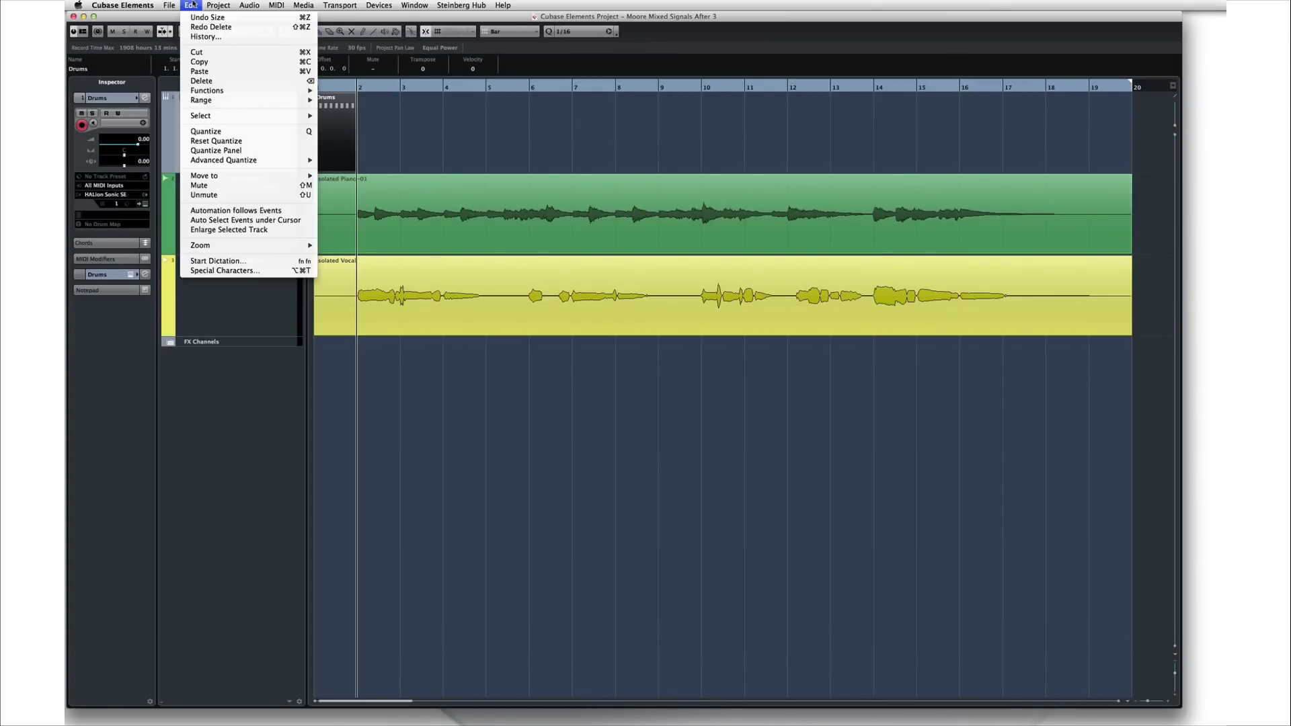
{"action": "left_click", "coordinate": [200, 64]}
{"action": "left_click", "coordinate": [381, 129]}
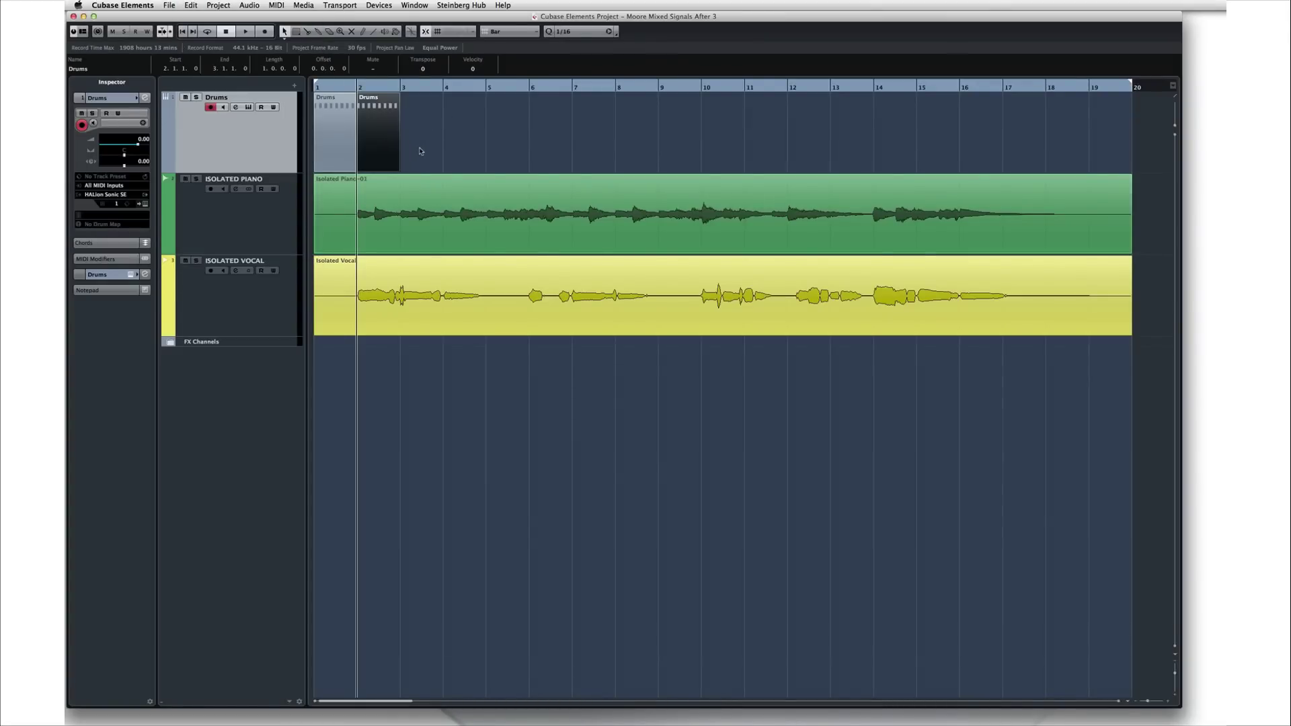
{"action": "key", "text": "super+d"}
{"action": "key", "text": "super+d"}
{"action": "key", "text": "super+d"}
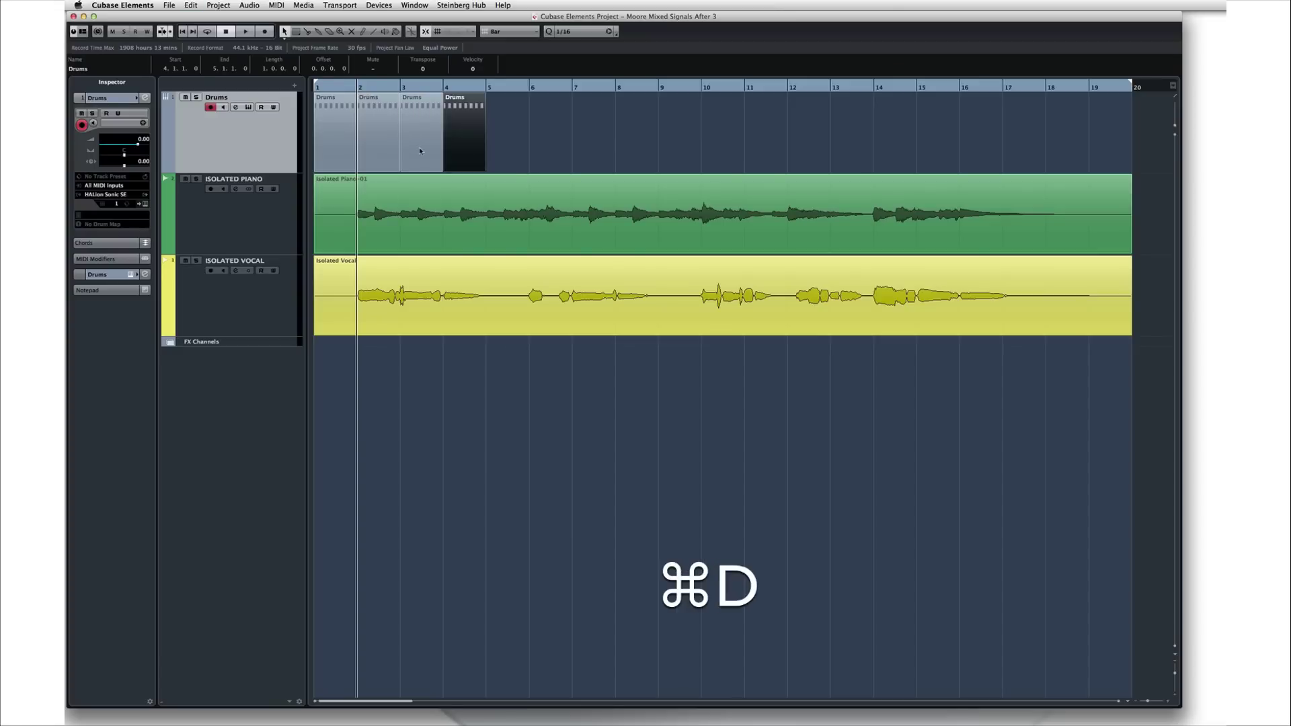
{"action": "key", "text": "super+d"}
{"action": "key", "text": "super+d"}
{"action": "key", "text": "super+d"}
{"action": "key", "text": "super+d"}
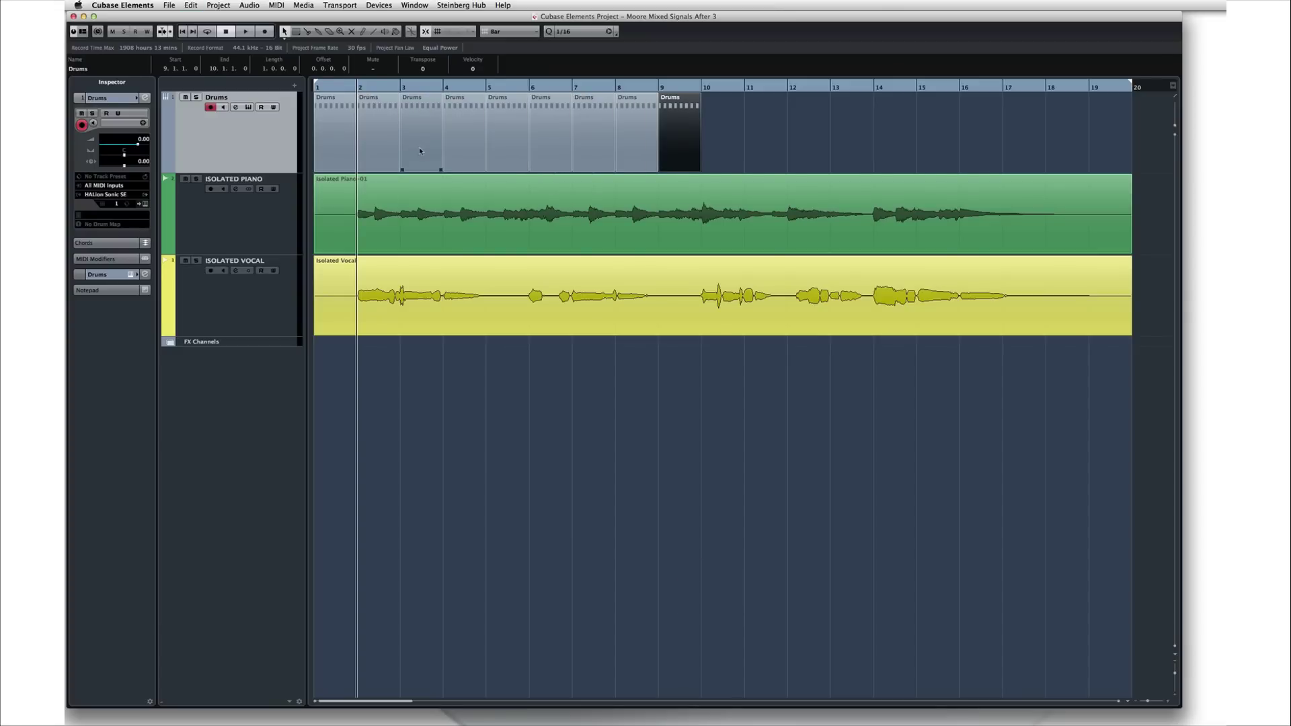
Step: Play the arrangement through, stop, and return playback to the project start
{"action": "key", "text": "space"}
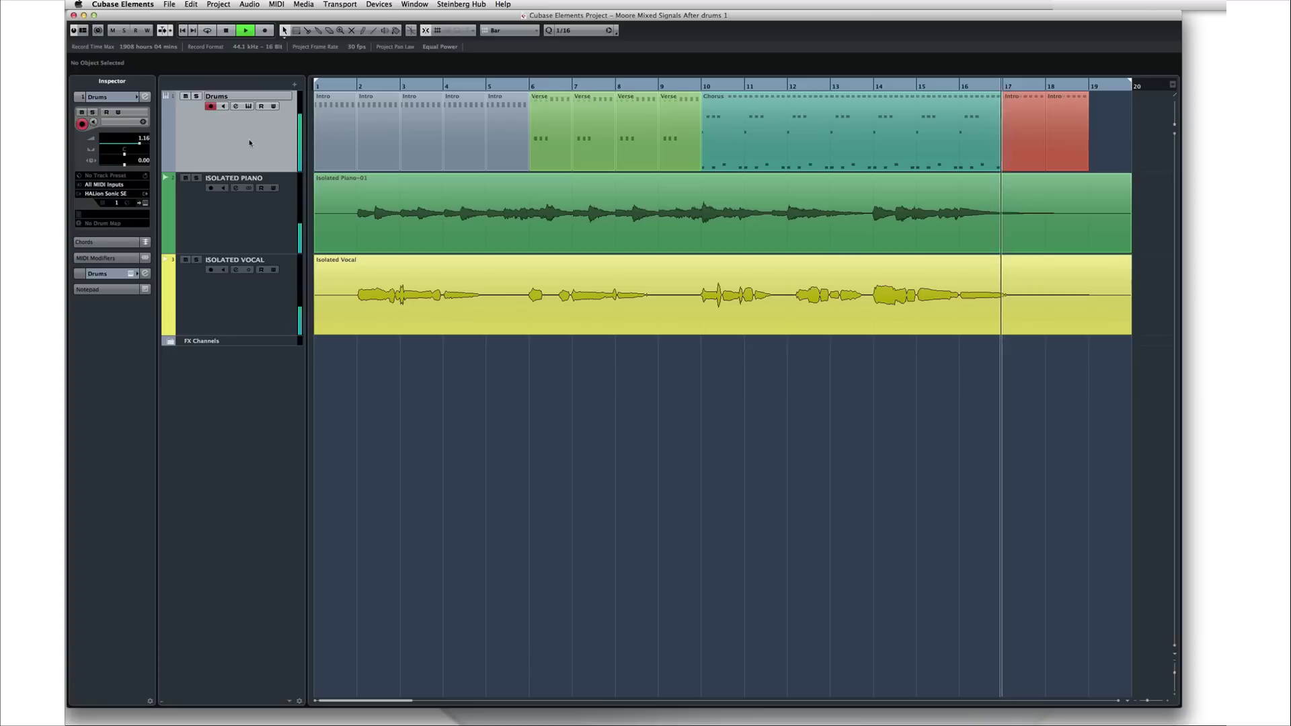
{"action": "key", "text": "space"}
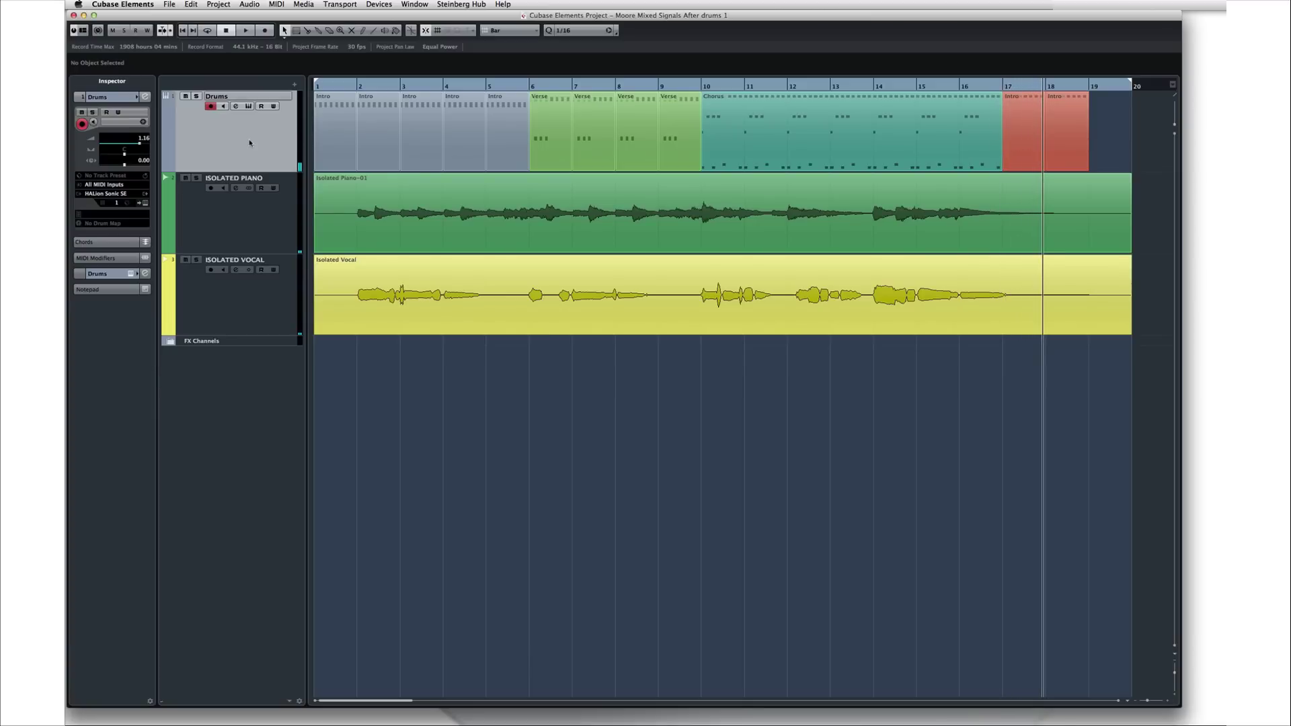
{"action": "key", "text": "Home"}
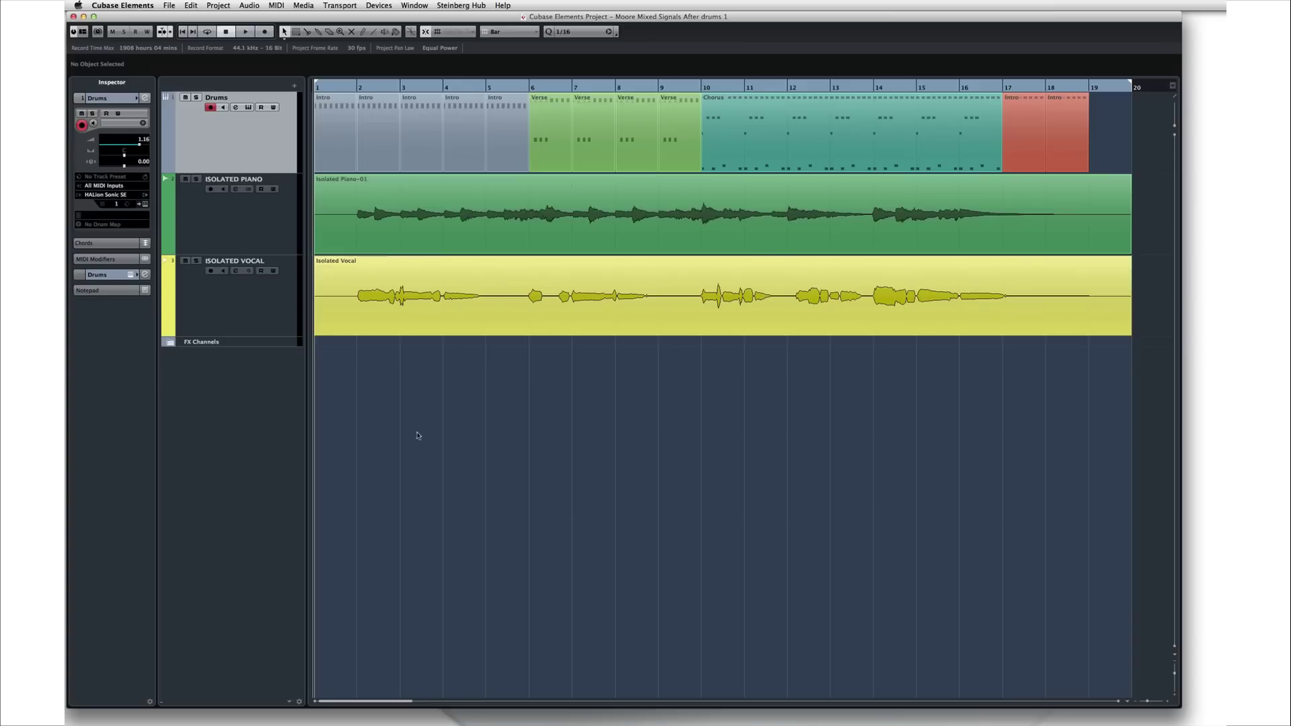
{"action": "left_click", "coordinate": [205, 4]}
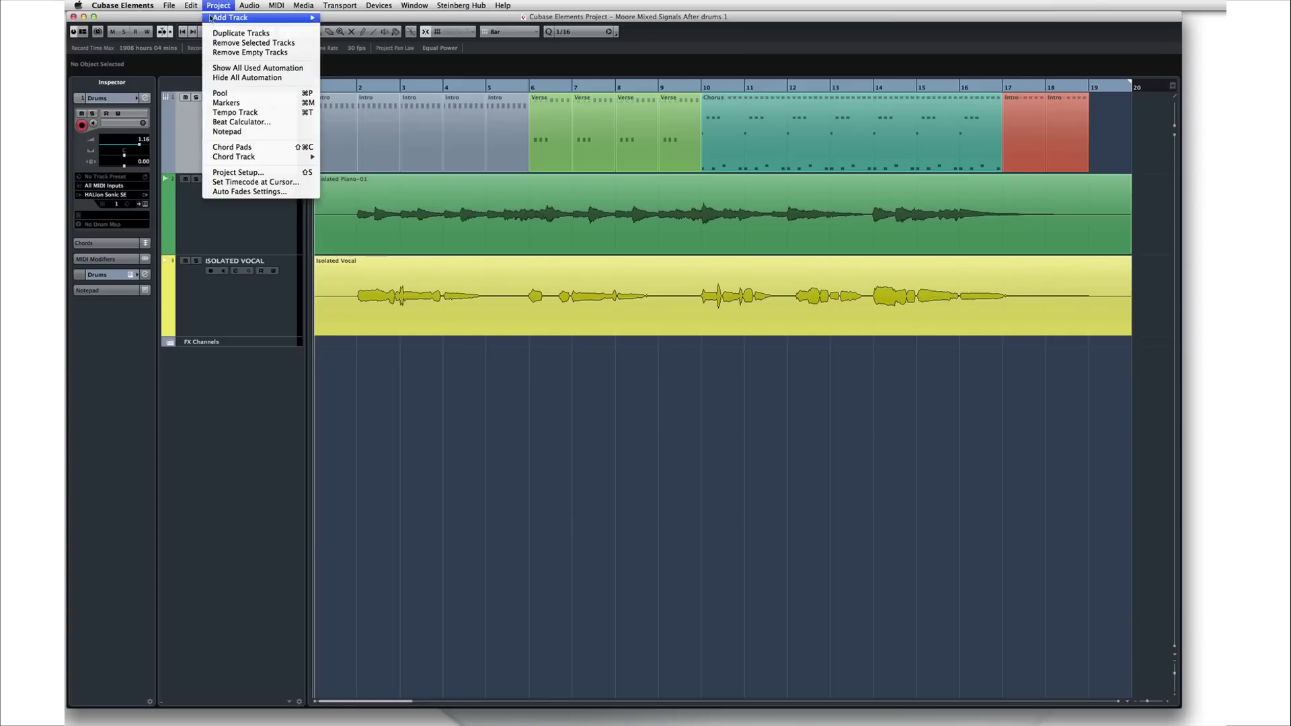
Step: Add a new HALion Sonic SE instrument track to the project
{"action": "mouse_move", "coordinate": [269, 19]}
{"action": "left_click", "coordinate": [357, 34]}
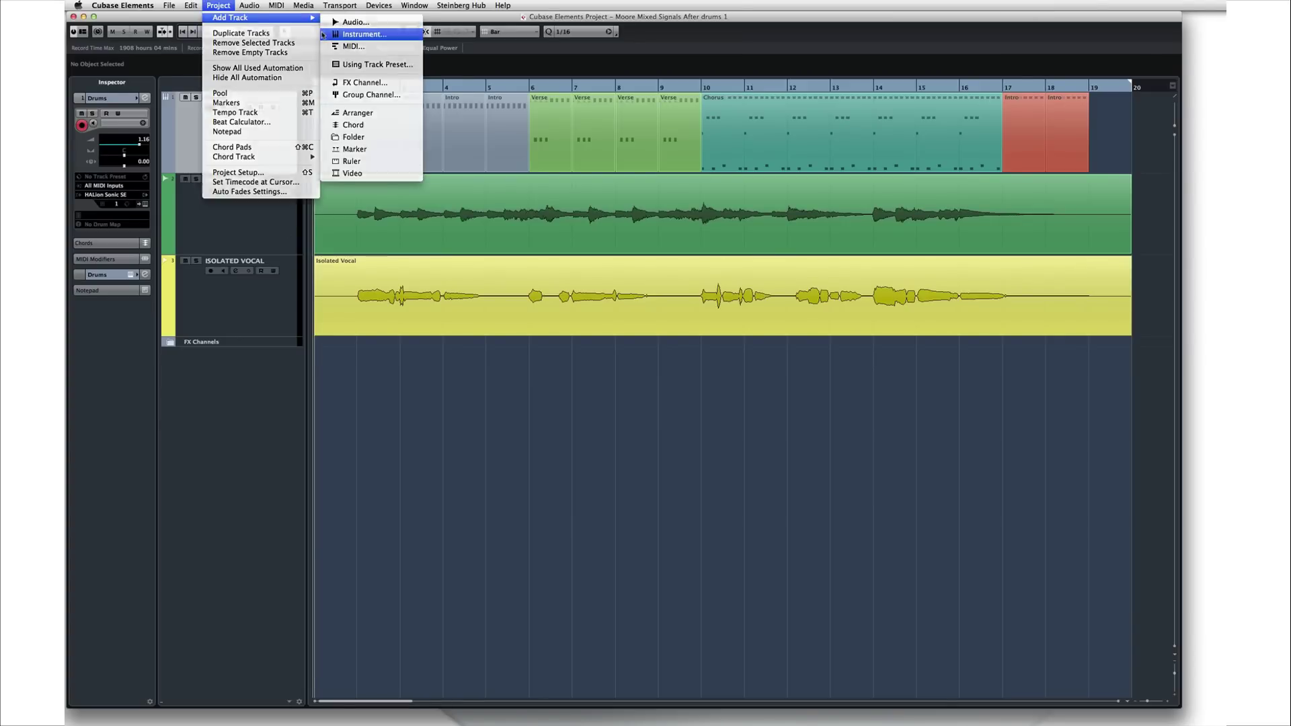
{"action": "left_click", "coordinate": [600, 302]}
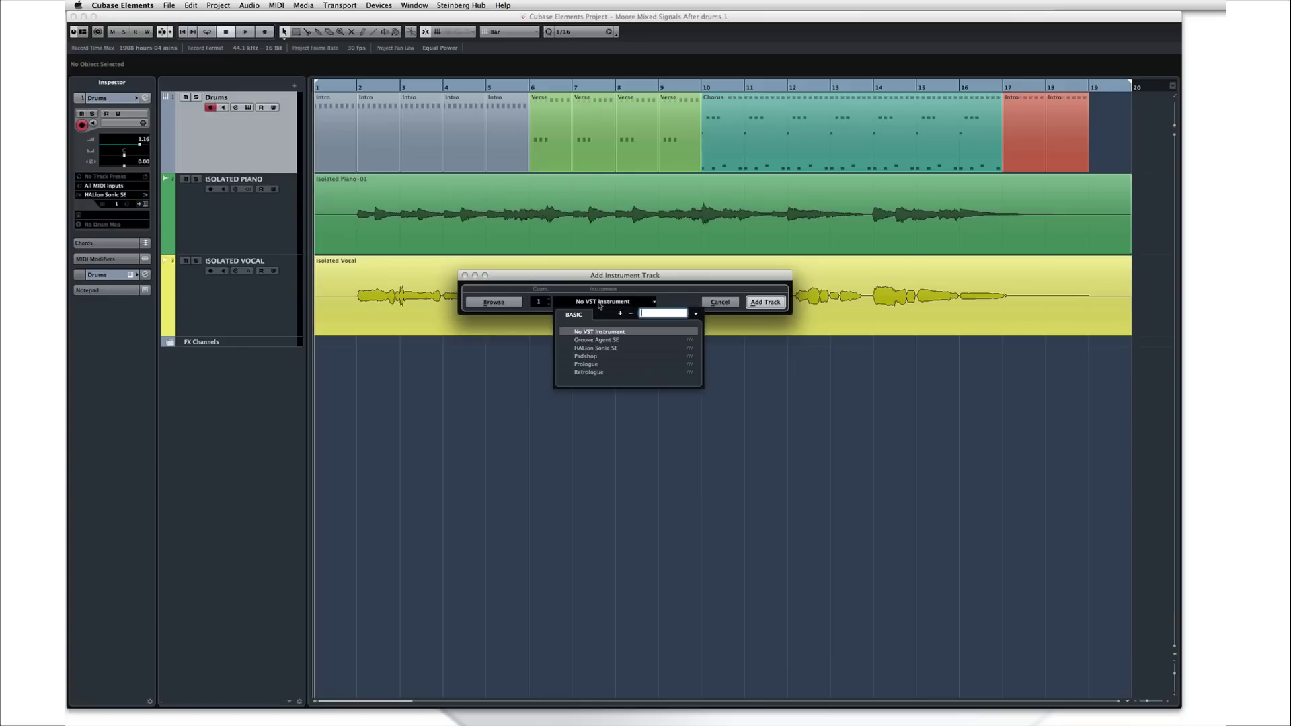
{"action": "left_click", "coordinate": [596, 348]}
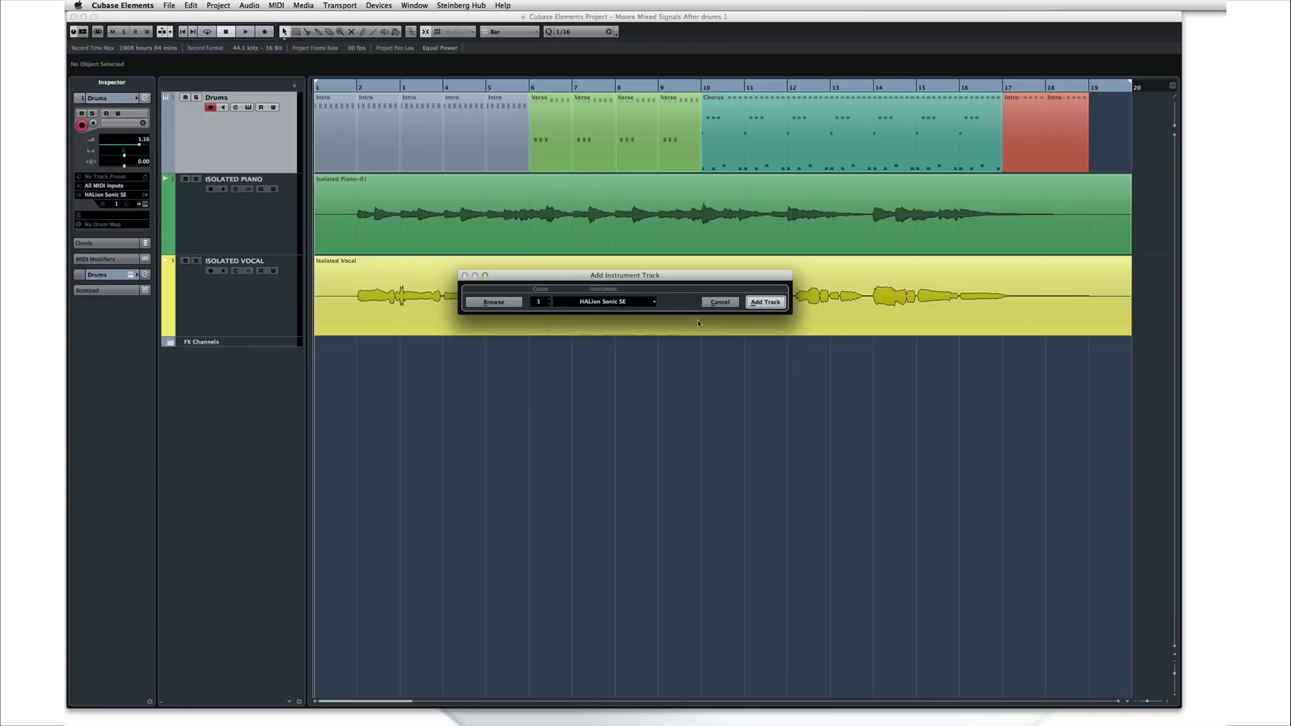
{"action": "left_click", "coordinate": [764, 302]}
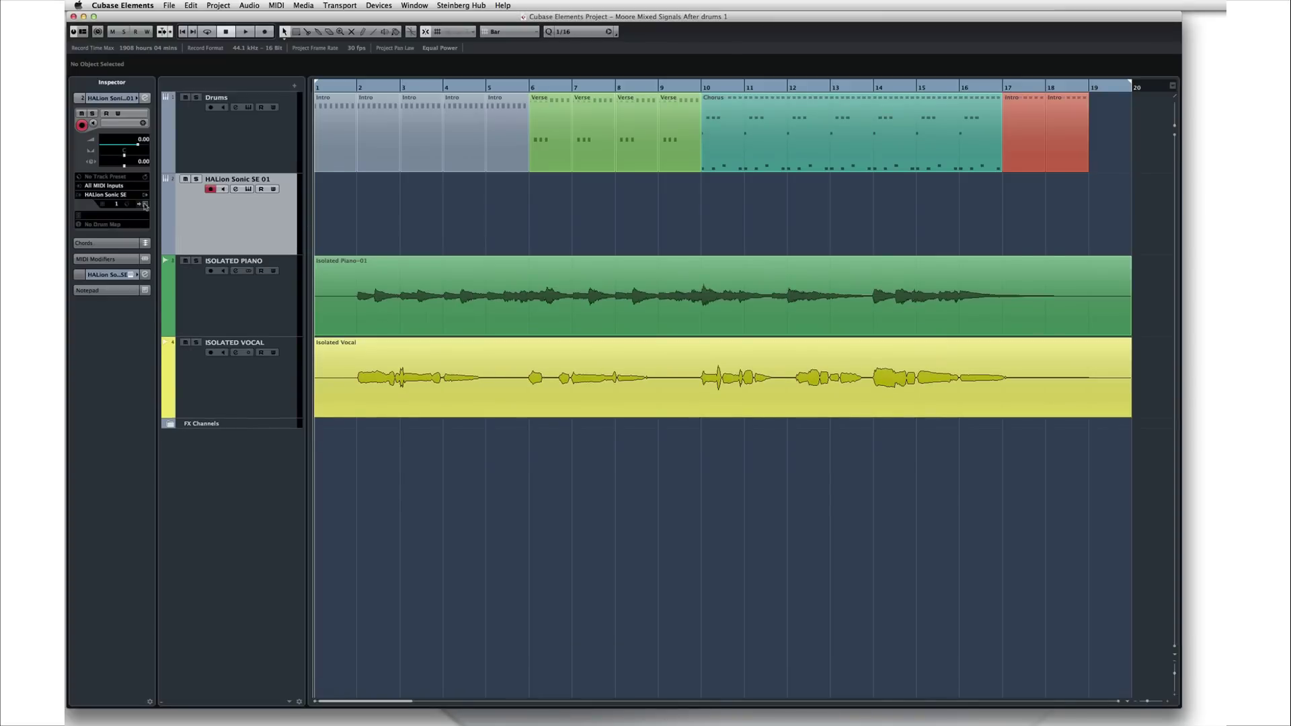
Step: Load the [GM 090] Pad 2 (Warm) program via Synth Pad and a 'warm' search, and audition it
{"action": "left_click", "coordinate": [144, 204]}
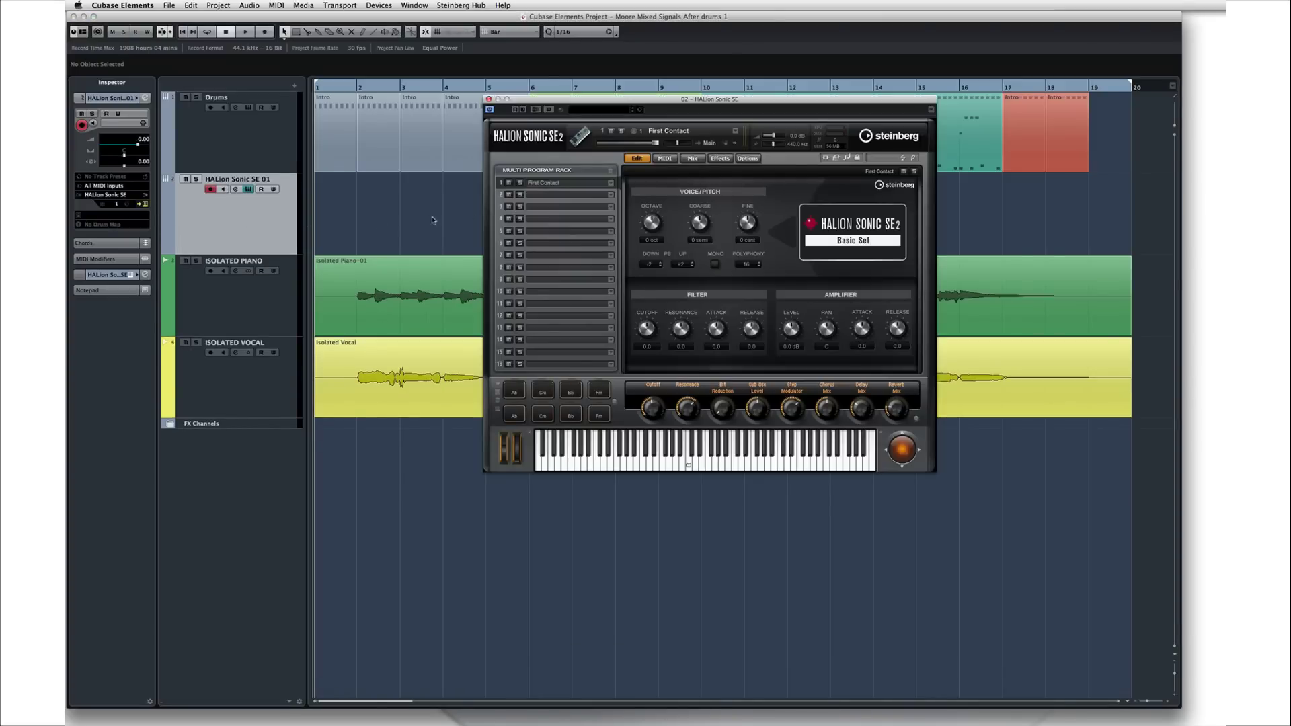
{"action": "left_click", "coordinate": [737, 132]}
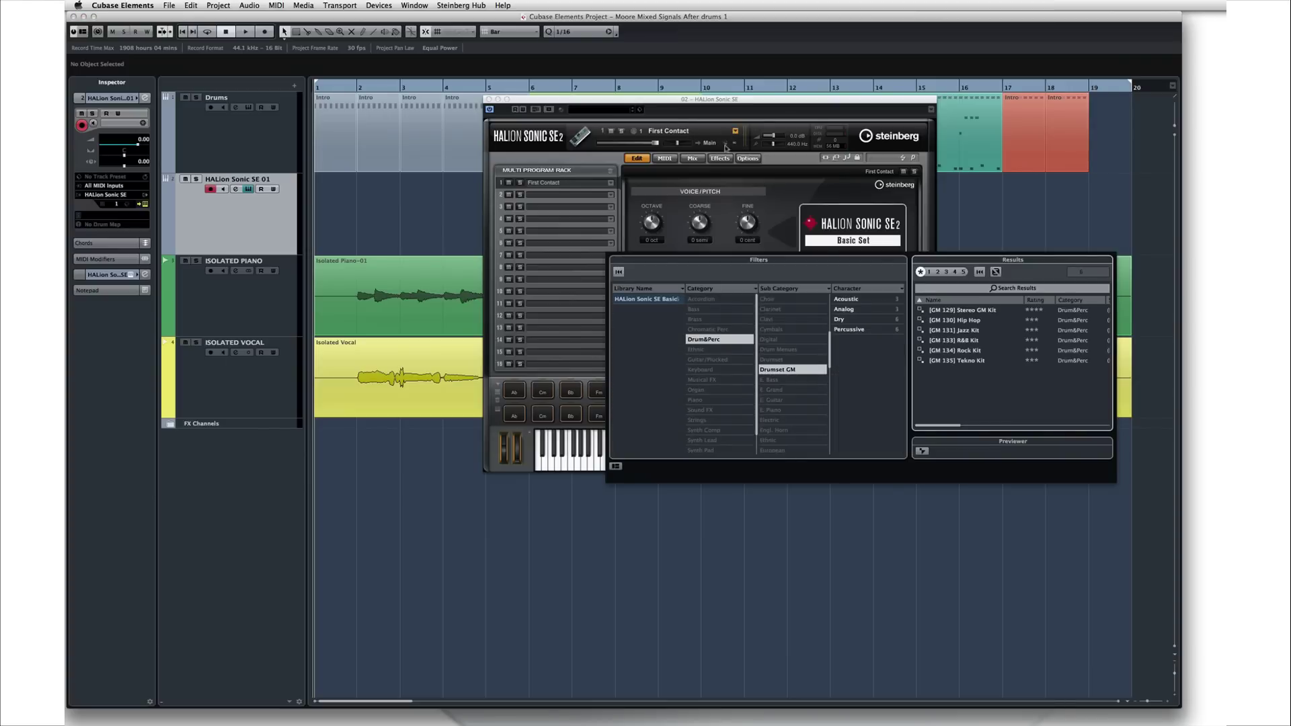
{"action": "left_click", "coordinate": [616, 272]}
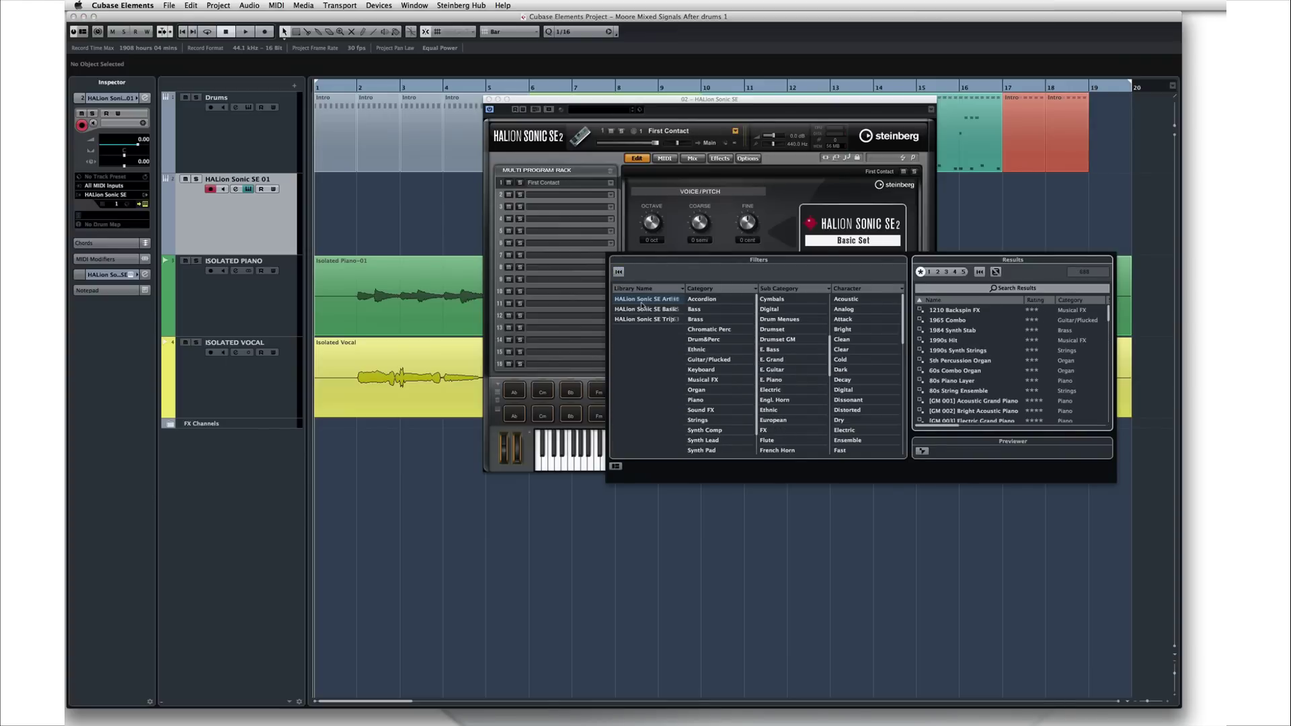
{"action": "left_click", "coordinate": [706, 451]}
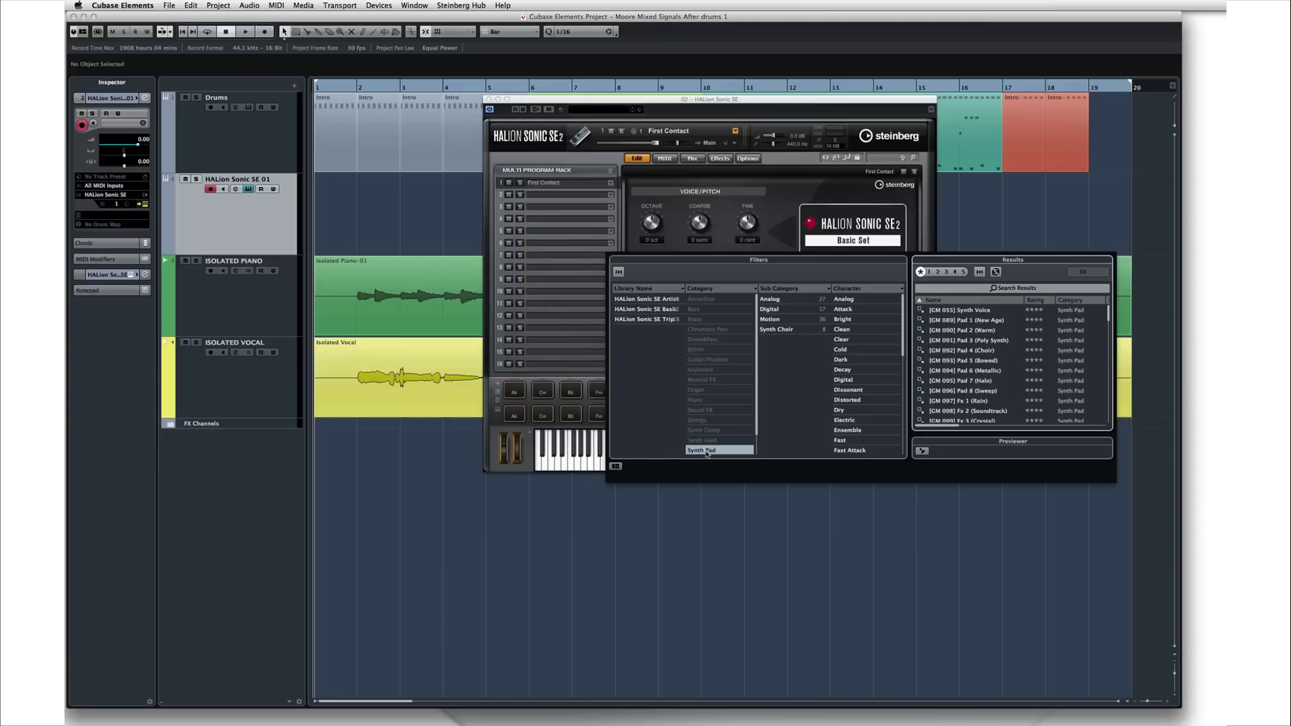
{"action": "left_click", "coordinate": [1012, 288]}
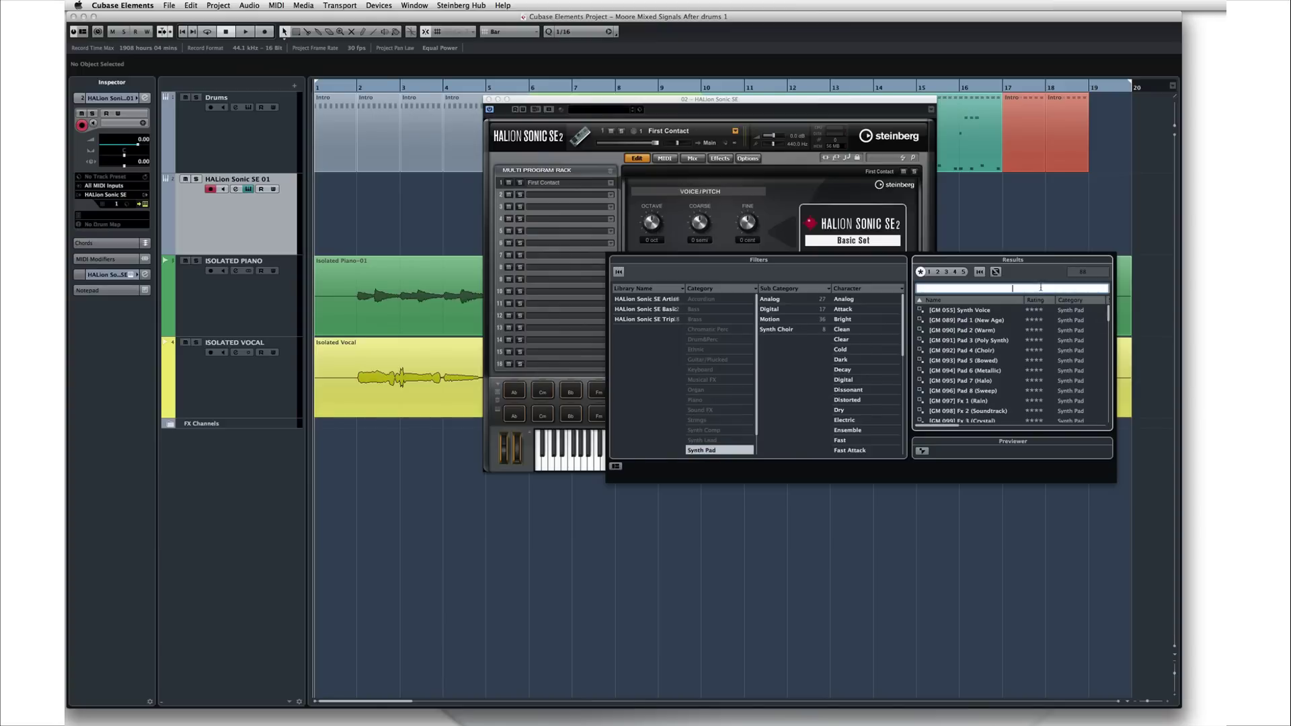
{"action": "type", "text": "warm pad"}
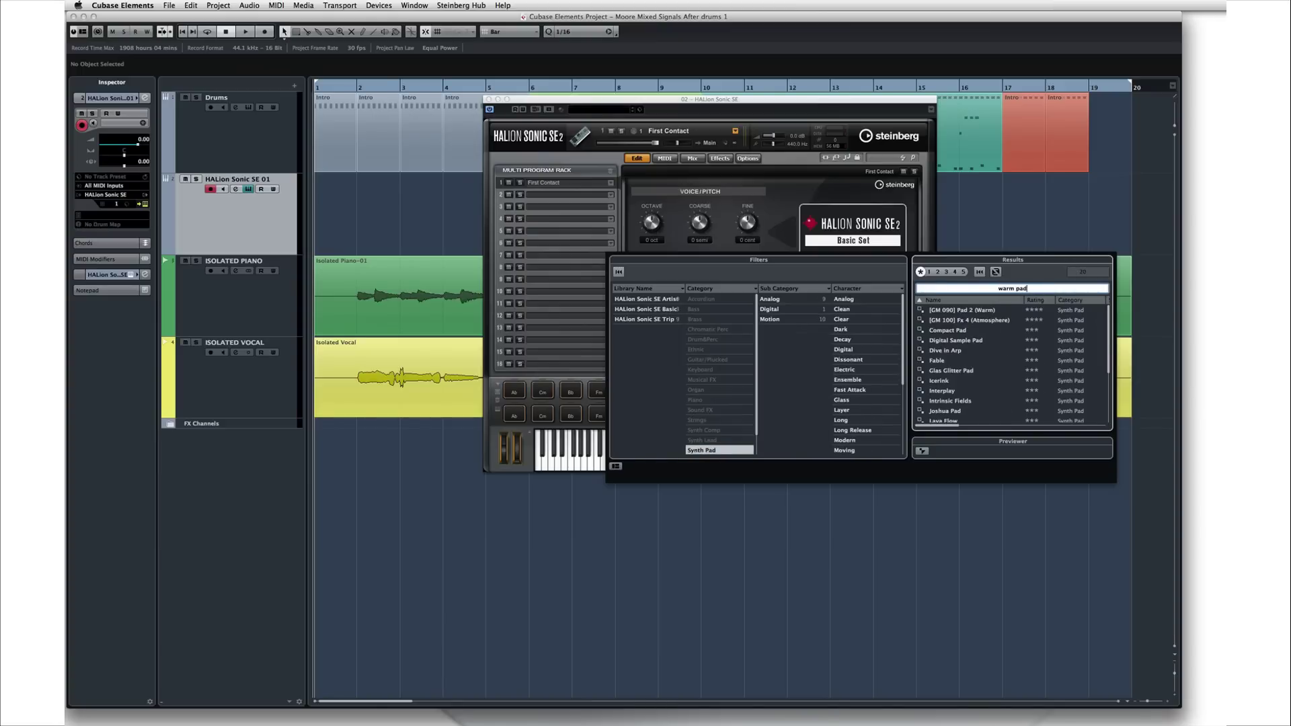
{"action": "double_click", "coordinate": [984, 310]}
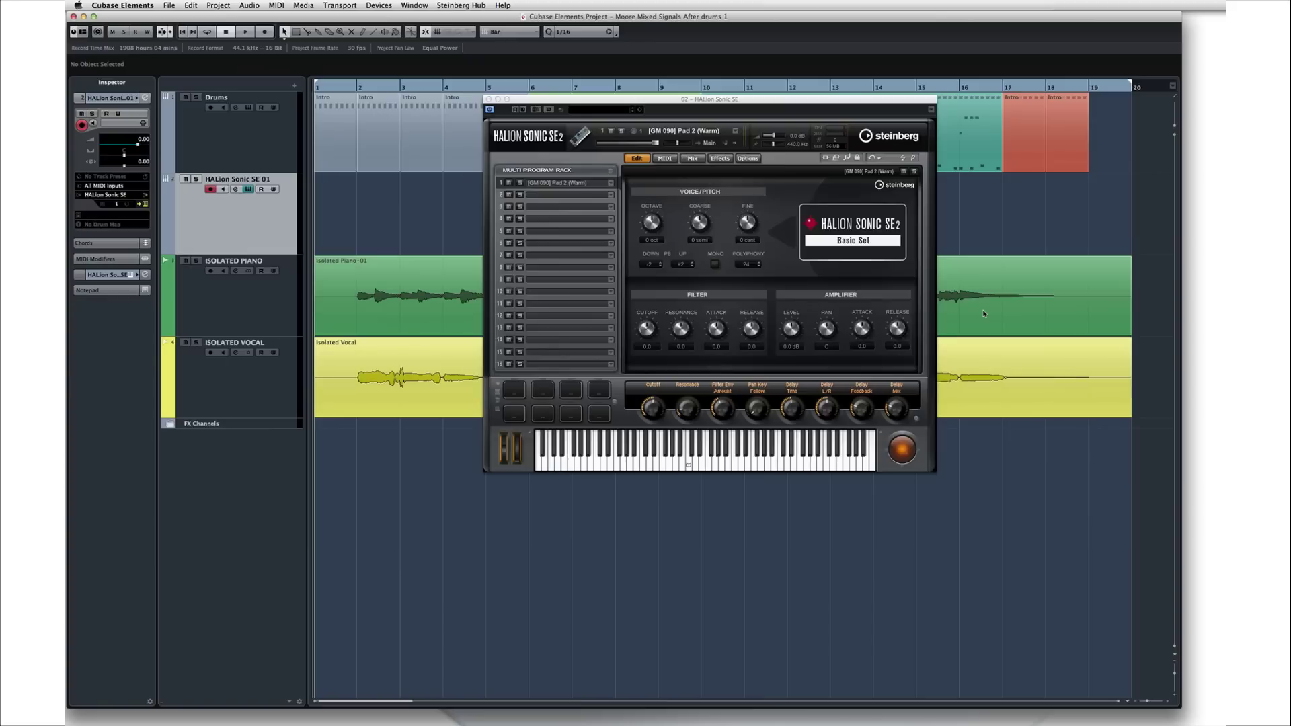
{"action": "left_click", "coordinate": [690, 467]}
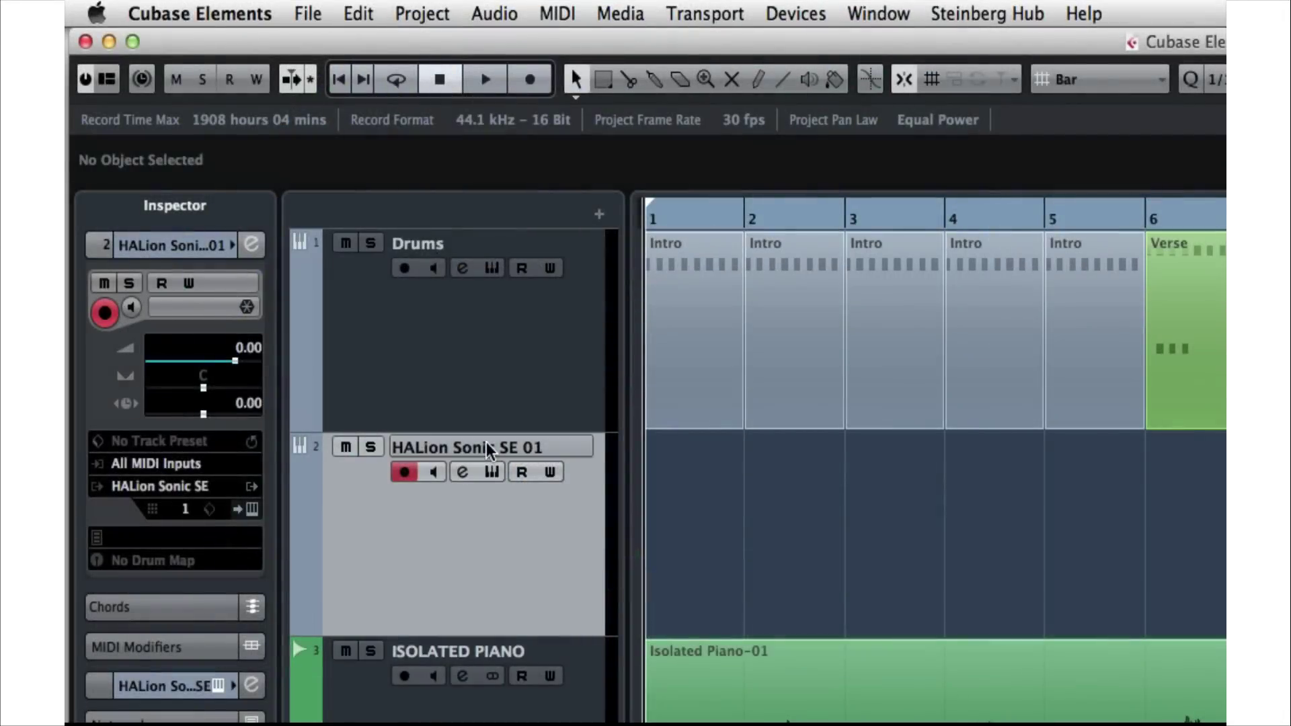
Step: Rename the new instrument track to 'PADS'
{"action": "double_click", "coordinate": [246, 178]}
{"action": "type", "text": "PADS"}
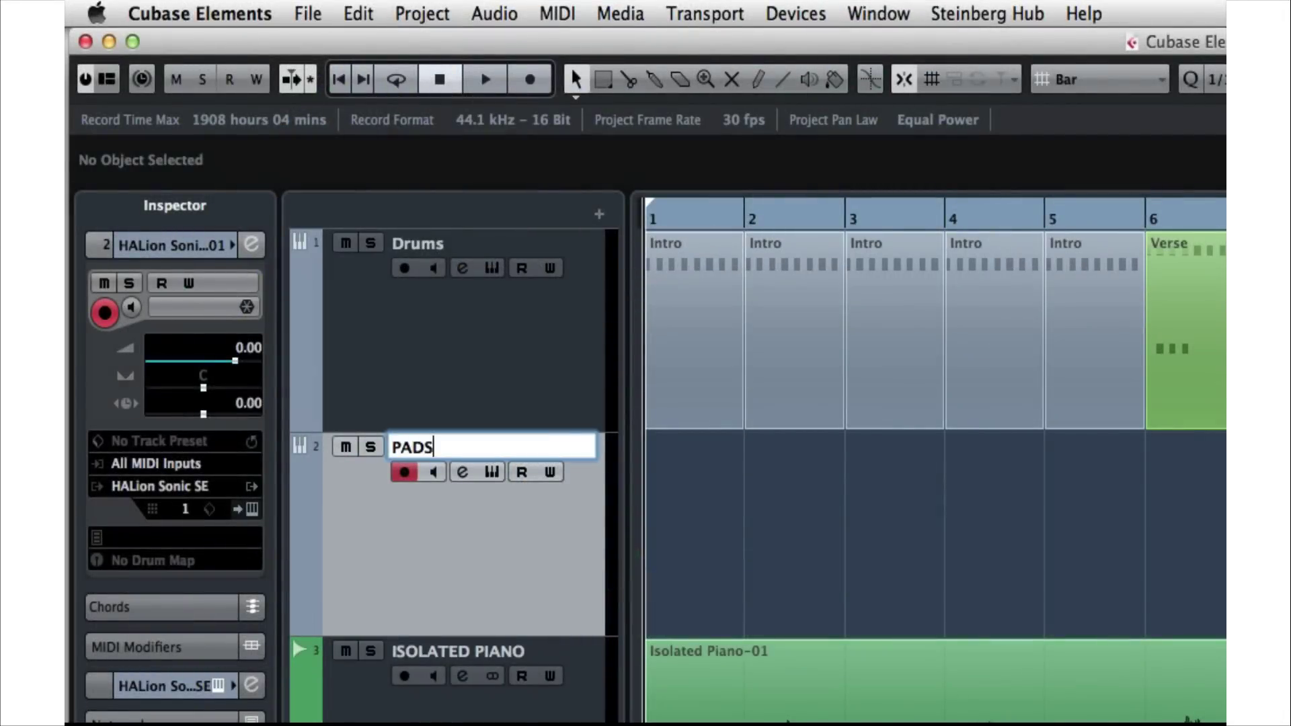
{"action": "key", "text": "Return"}
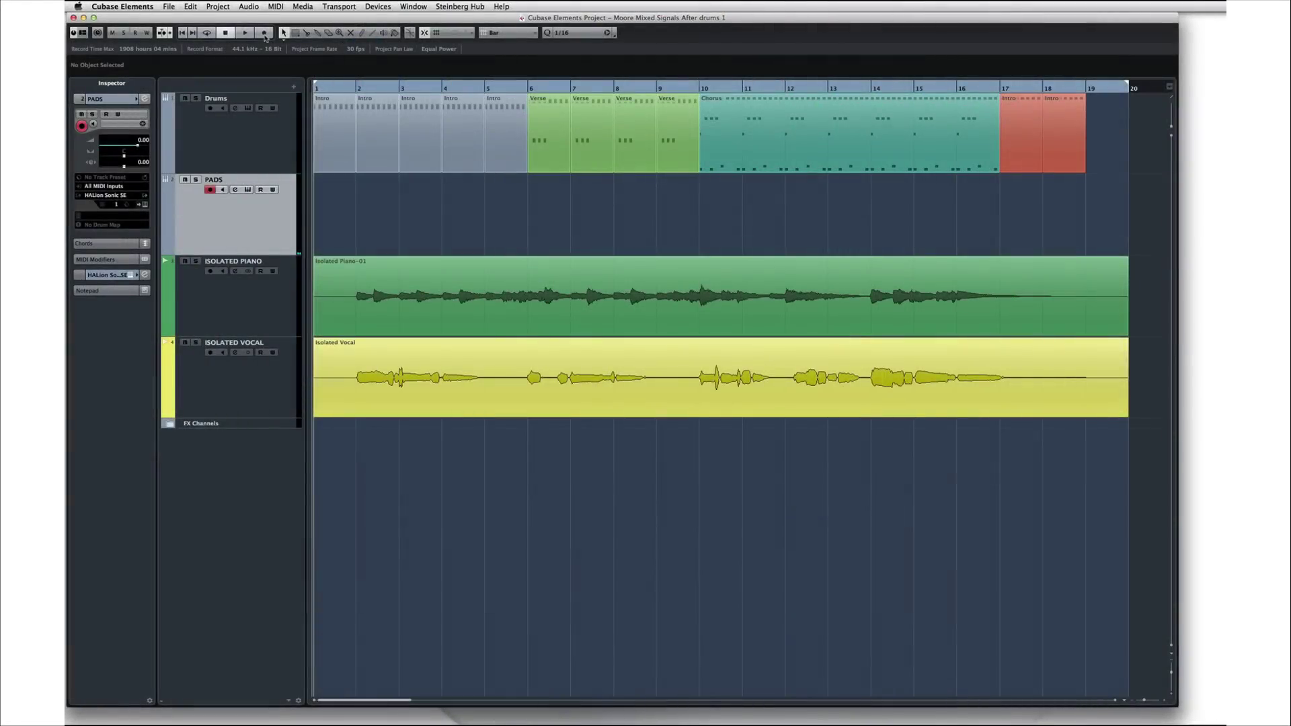
Step: Record a MIDI pad part on PADS, stop, and open it in the Key Editor
{"action": "left_click", "coordinate": [264, 33]}
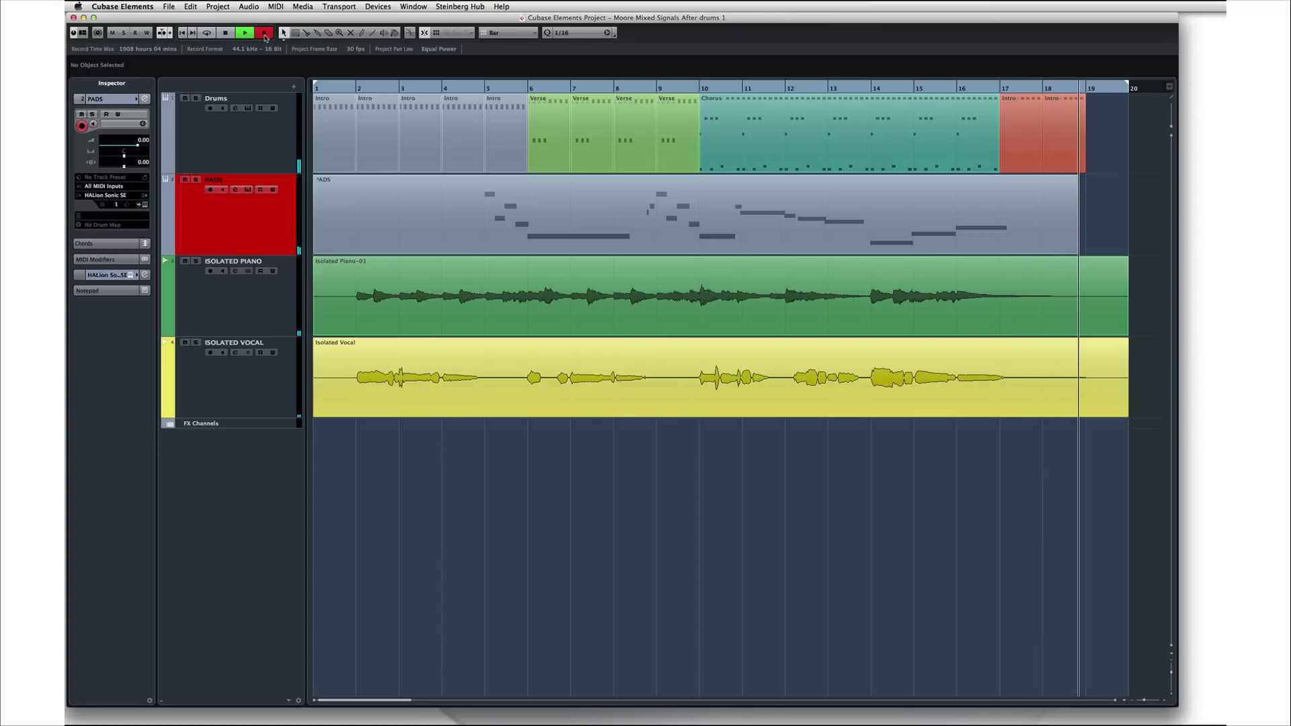
{"action": "key", "text": "space"}
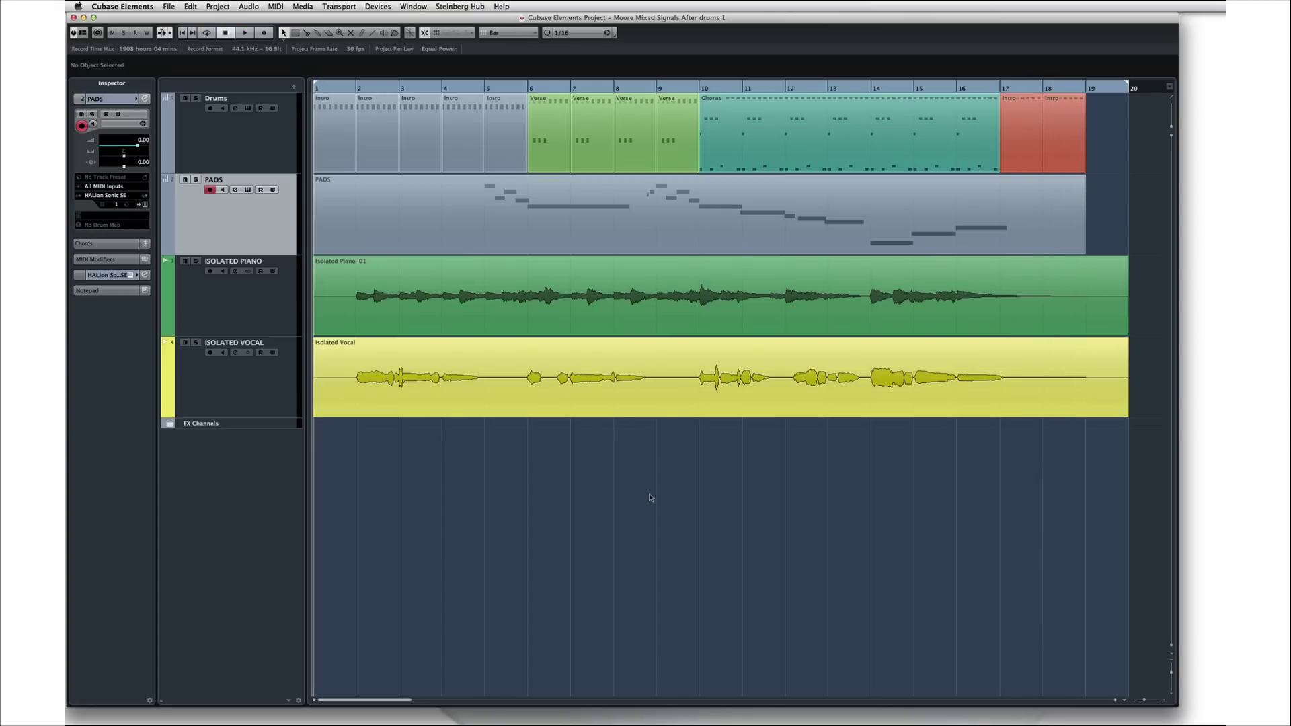
{"action": "double_click", "coordinate": [632, 233]}
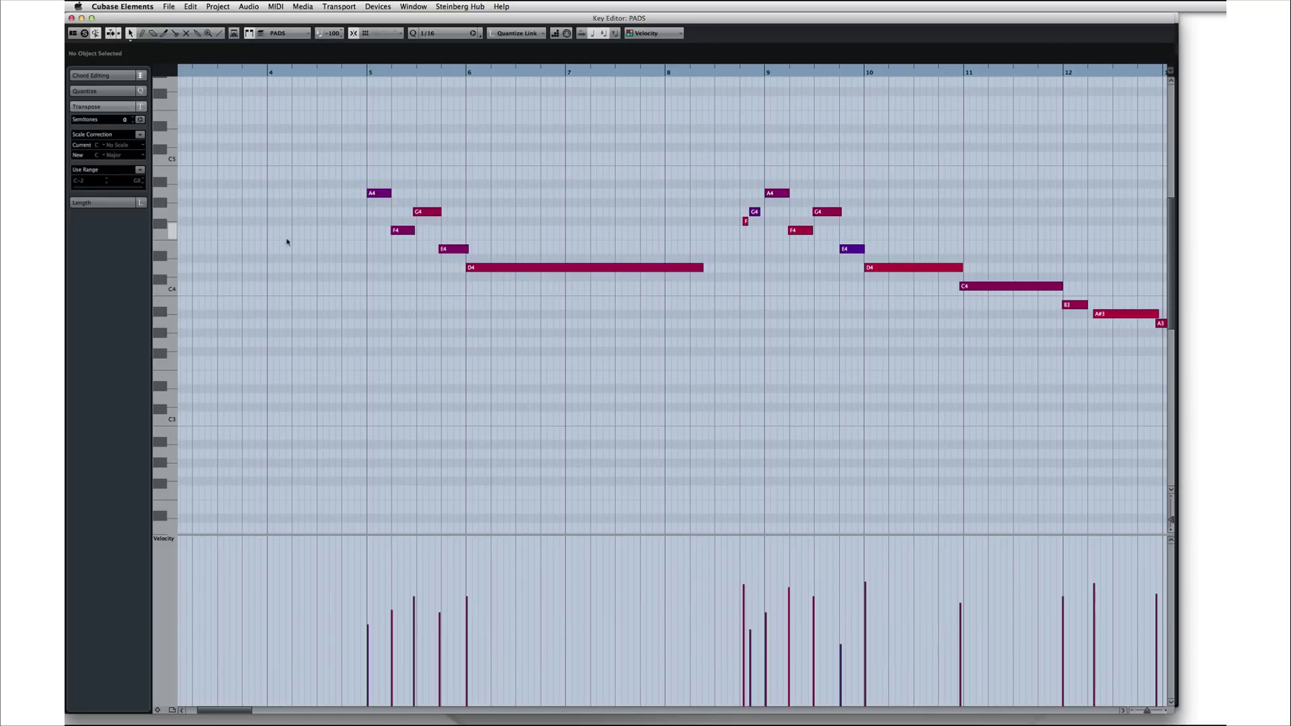
Step: Inspect the A4, G4 and long D4 notes, trying pitch and position changes, then undo the A4 move
{"action": "left_click", "coordinate": [383, 195]}
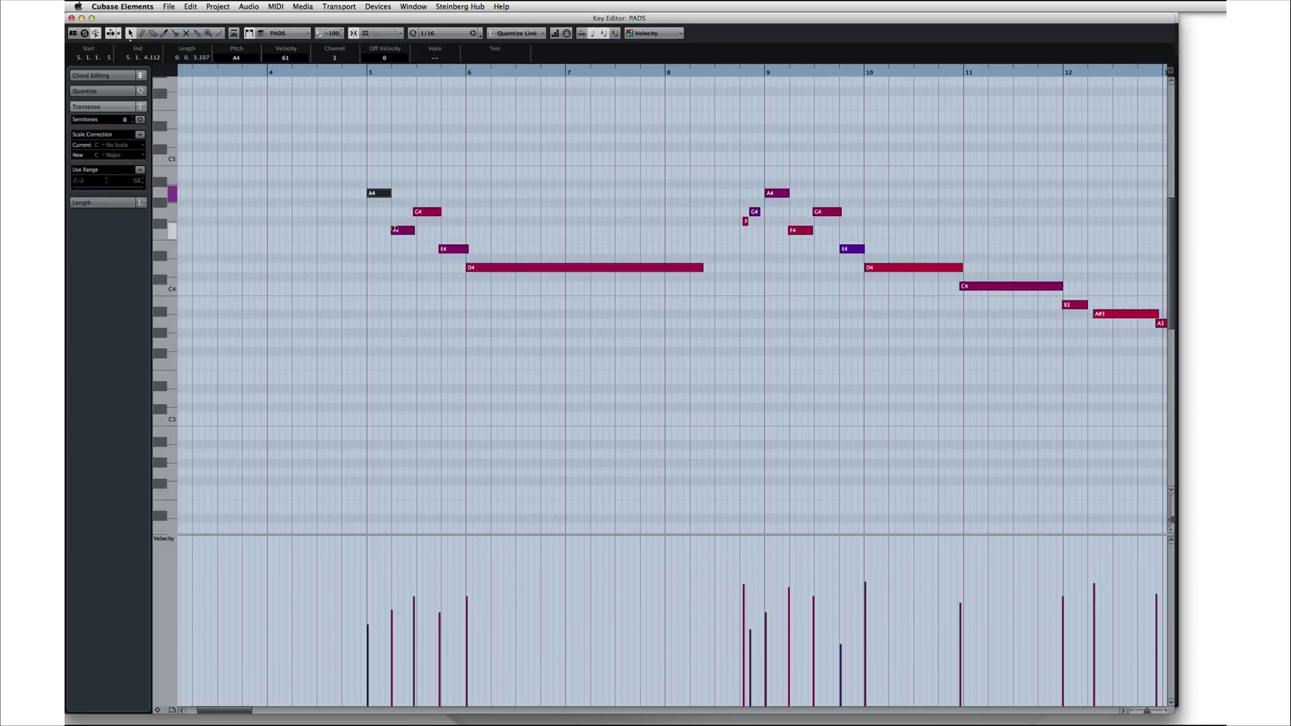
{"action": "left_click", "coordinate": [425, 214]}
{"action": "left_click", "coordinate": [500, 270]}
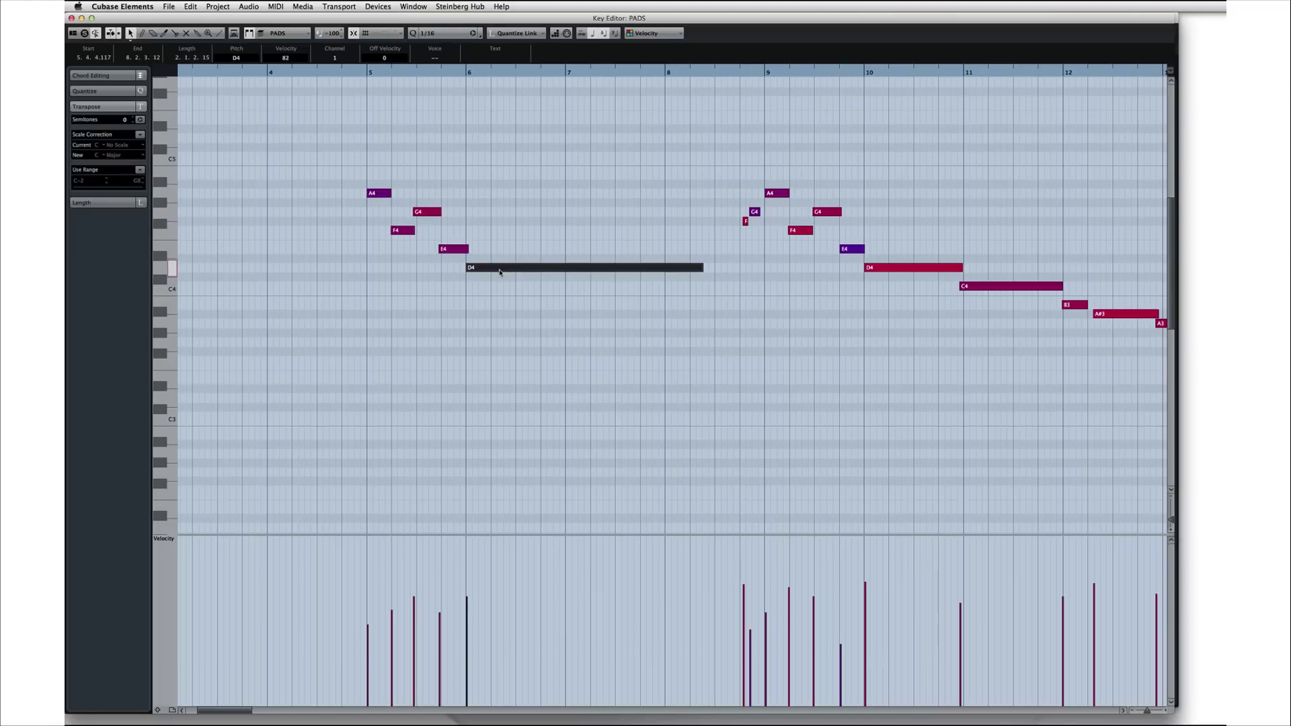
{"action": "left_click_drag", "start_coordinate": [500, 275], "coordinate": [464, 250]}
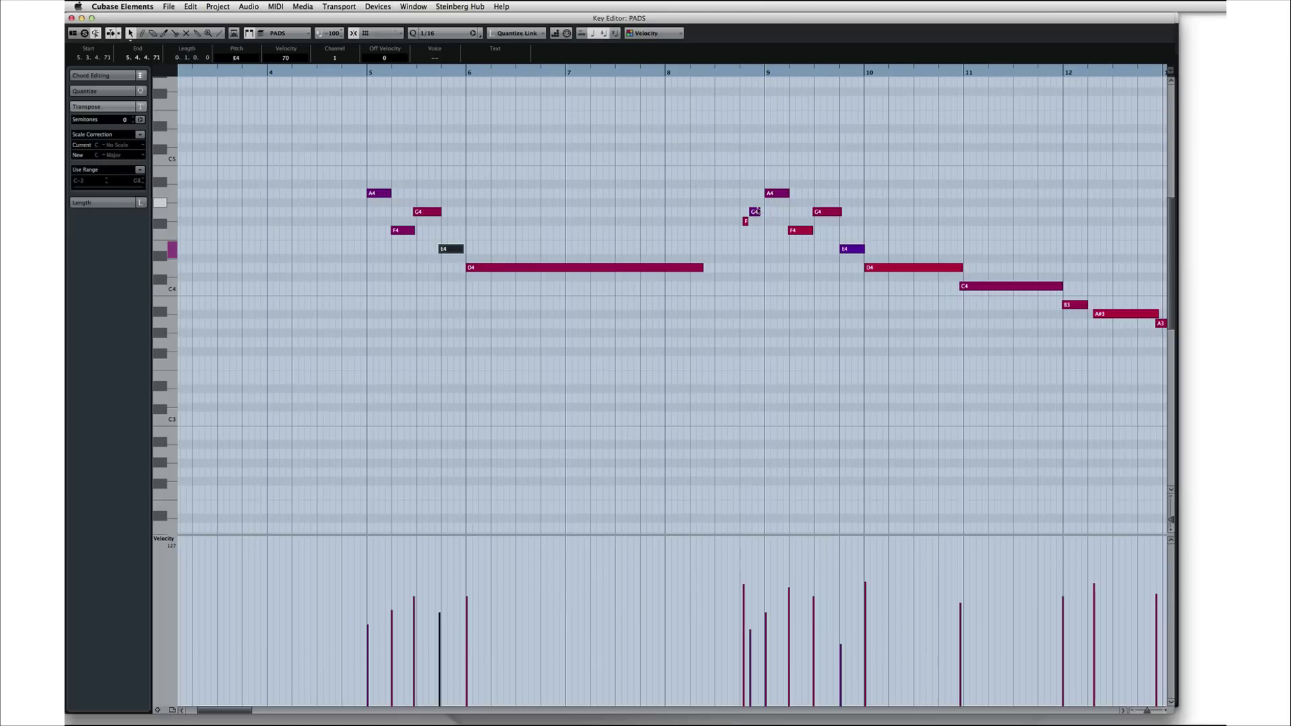
{"action": "left_click_drag", "start_coordinate": [773, 199], "coordinate": [807, 195]}
{"action": "key", "text": "super+z"}
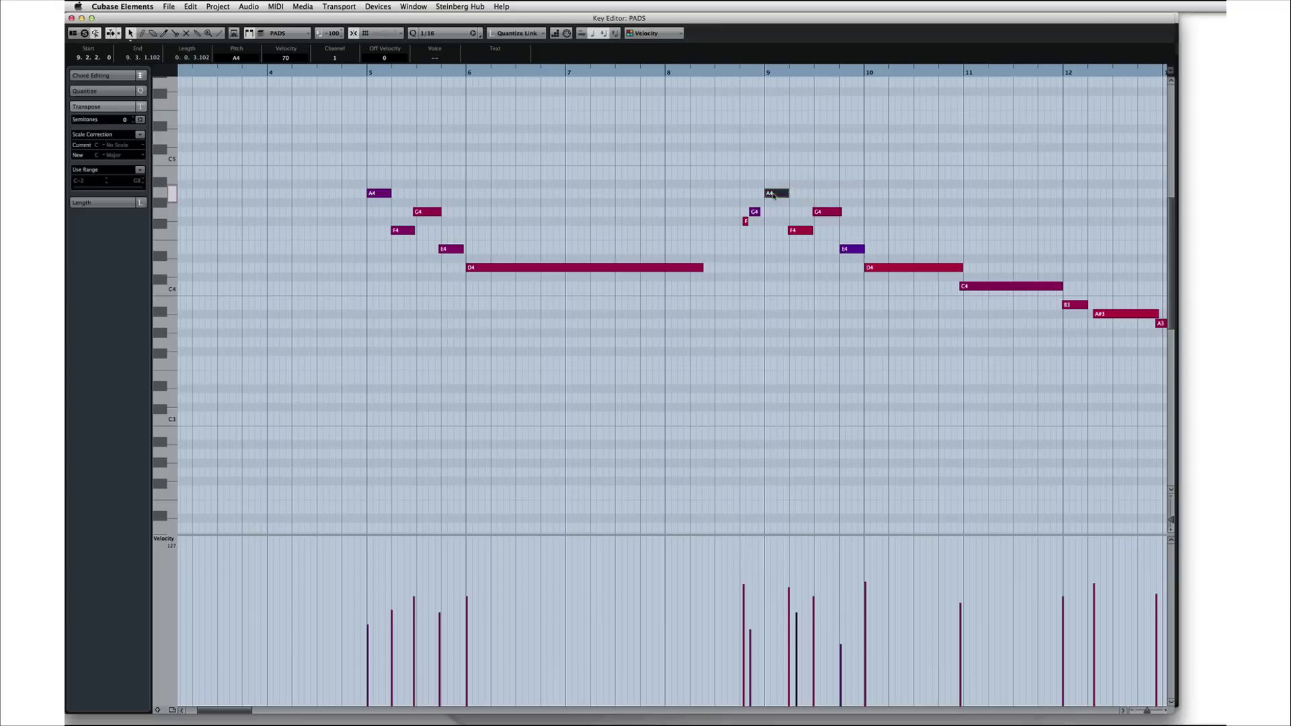
Step: Delete the two short notes before bar 9 and replace the bar 12 B3 with an A#3
{"action": "left_click_drag", "start_coordinate": [713, 189], "coordinate": [756, 229]}
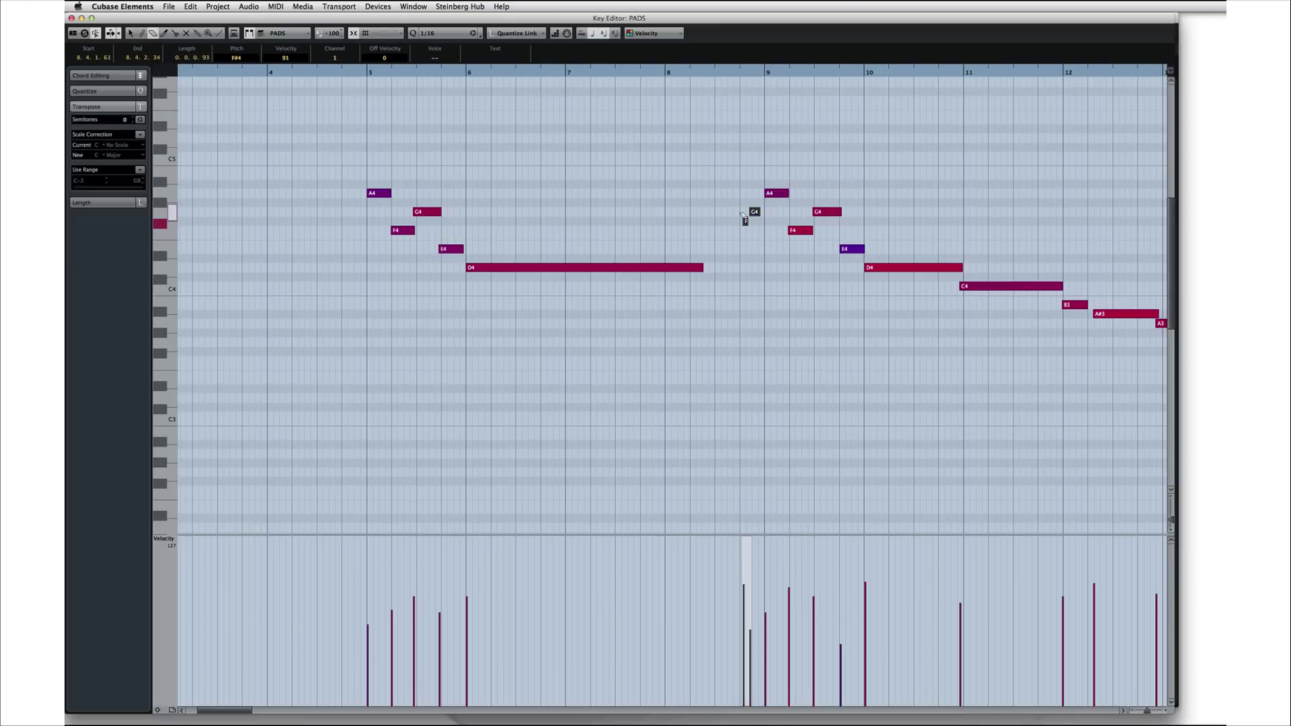
{"action": "key", "text": "Delete"}
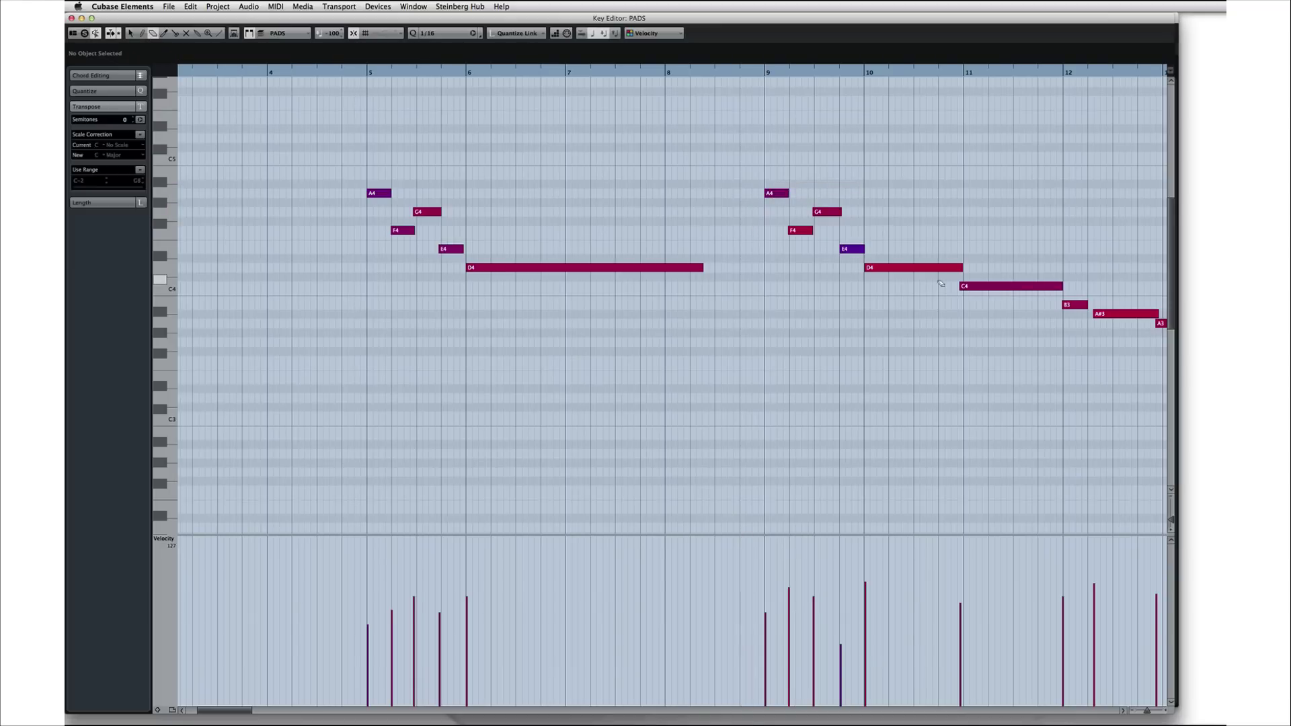
{"action": "left_click", "coordinate": [1071, 305]}
{"action": "left_click", "coordinate": [141, 33]}
{"action": "left_click_drag", "start_coordinate": [1064, 313], "coordinate": [1094, 309]}
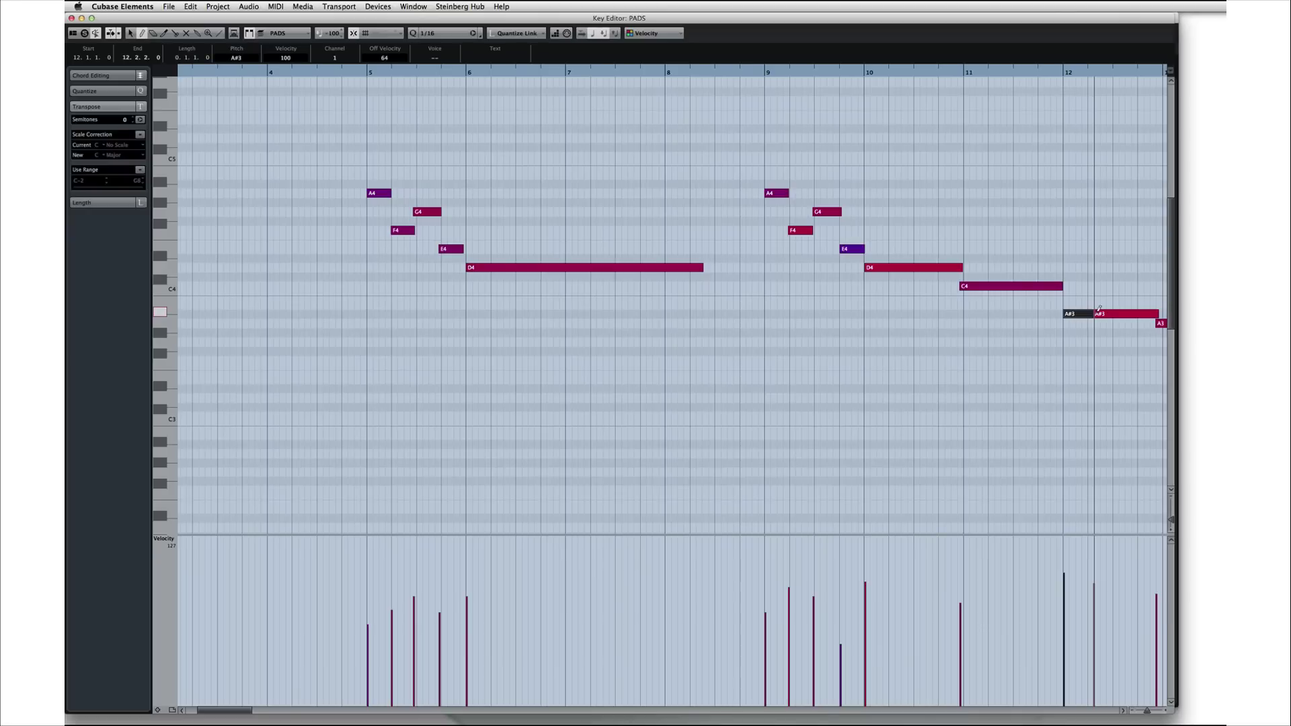
{"action": "left_click_drag", "start_coordinate": [1098, 308], "coordinate": [1098, 309]}
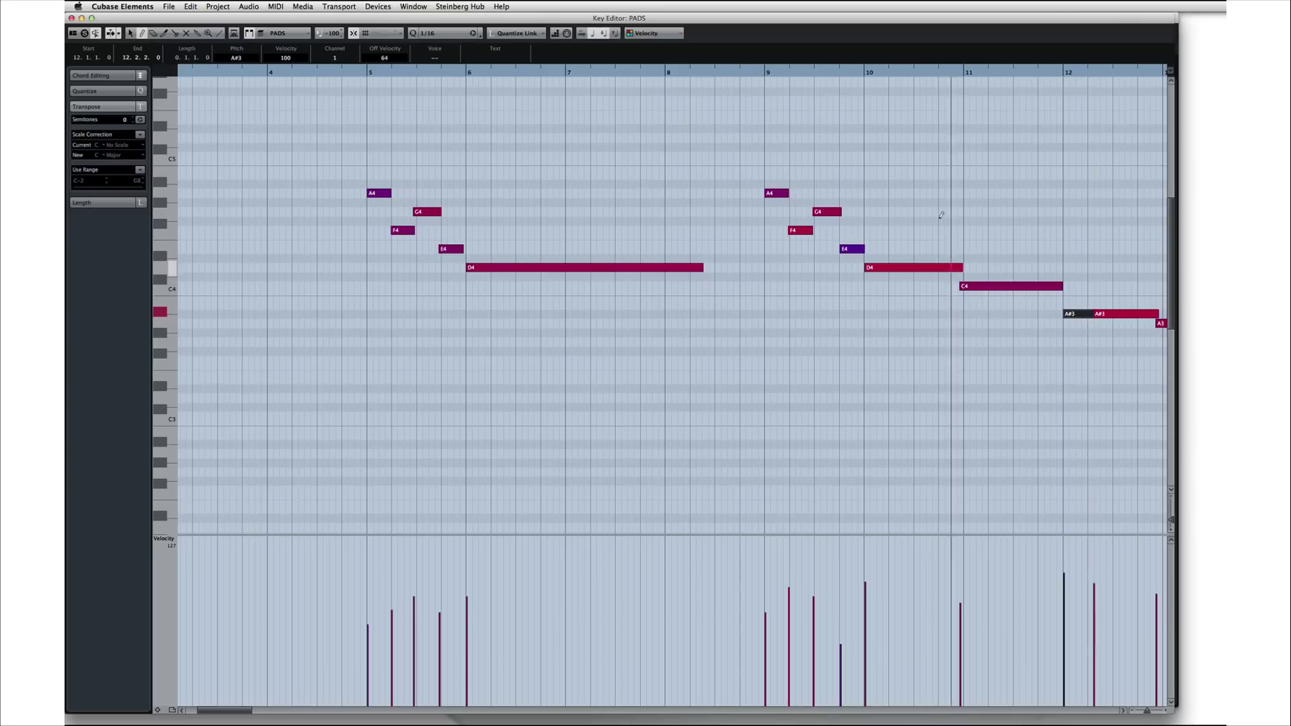
{"action": "left_click", "coordinate": [765, 72]}
Step: Play the PADS part from bar 9, then open the PADS track's preset browser in the Inspector
{"action": "key", "text": "space"}
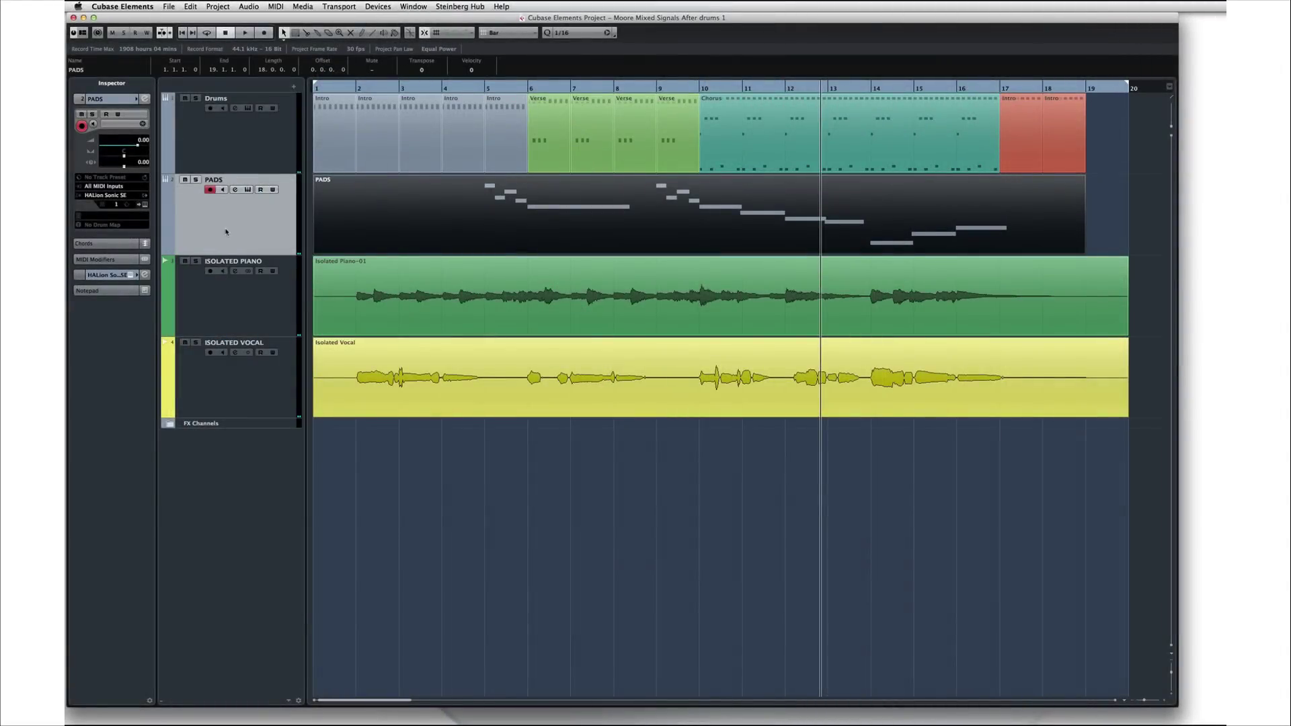
{"action": "left_click", "coordinate": [129, 207]}
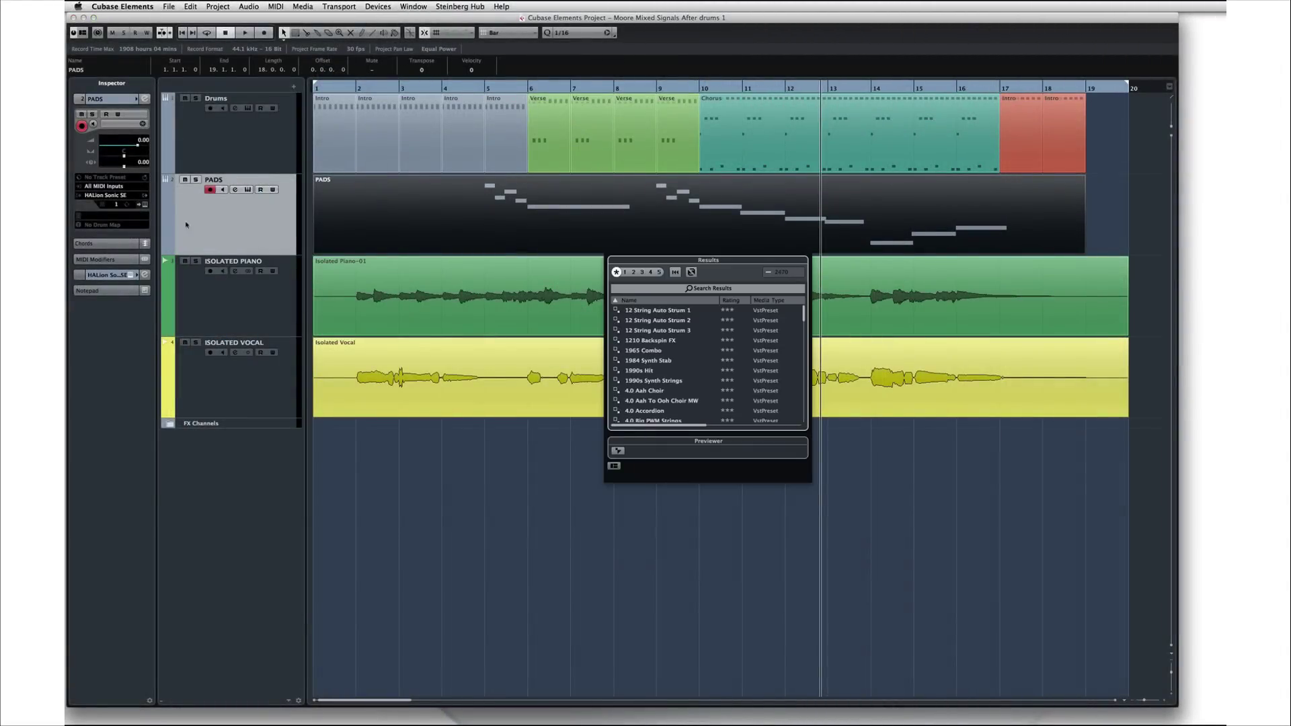